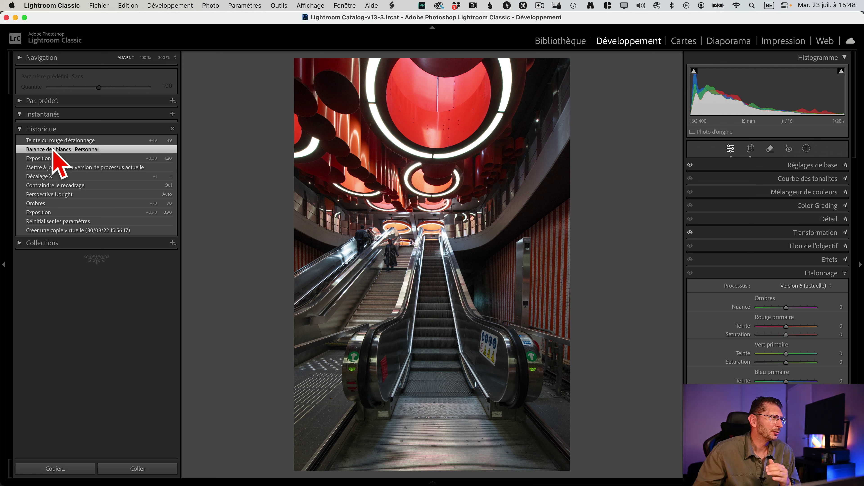
- Restore the history state with the calibration red hue at +49 and save it as a snapshot named "version jaune"
click(36, 129)
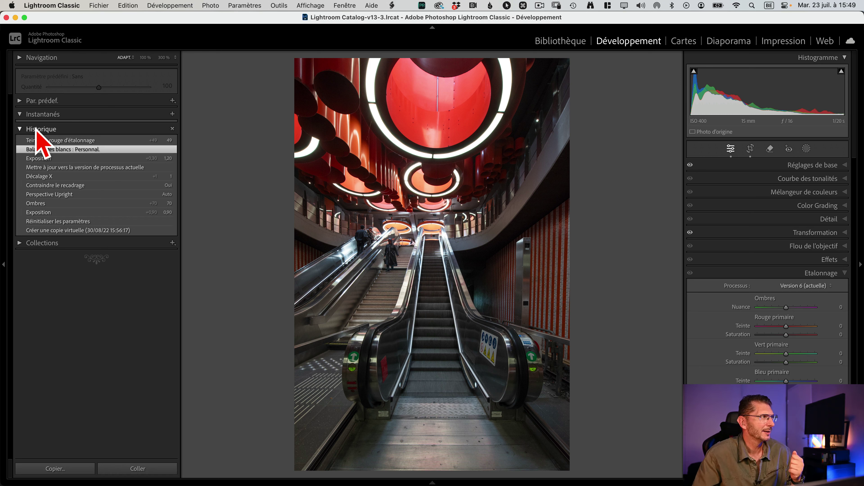
click(37, 129)
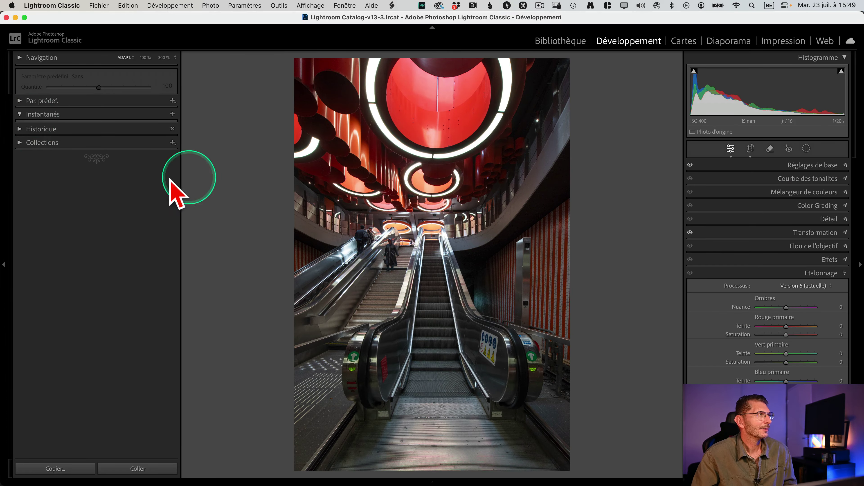
click(31, 143)
click(63, 140)
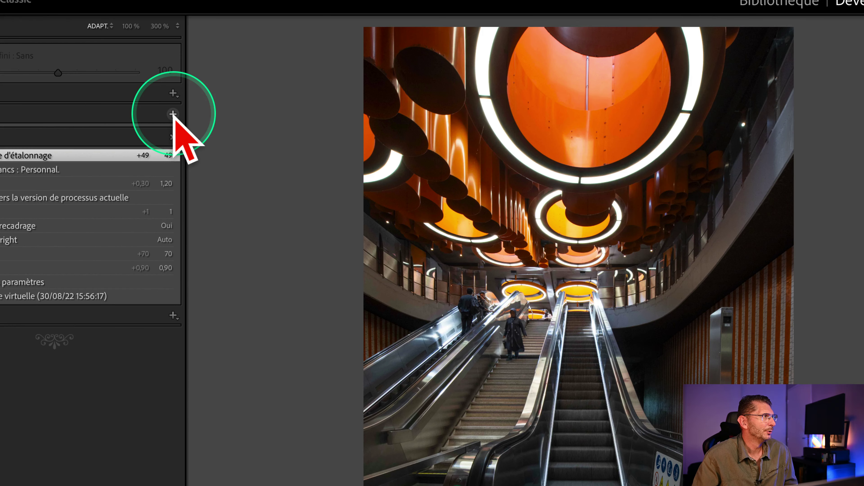
click(172, 114)
text(version jaune)
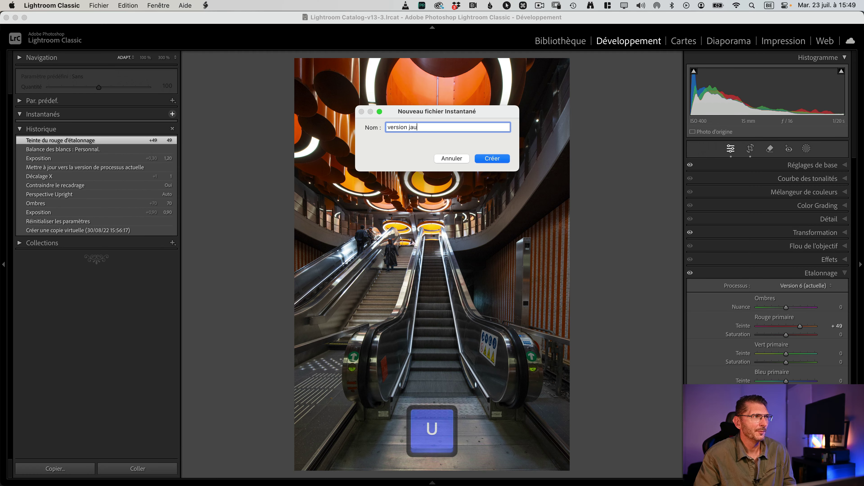
key(Return)
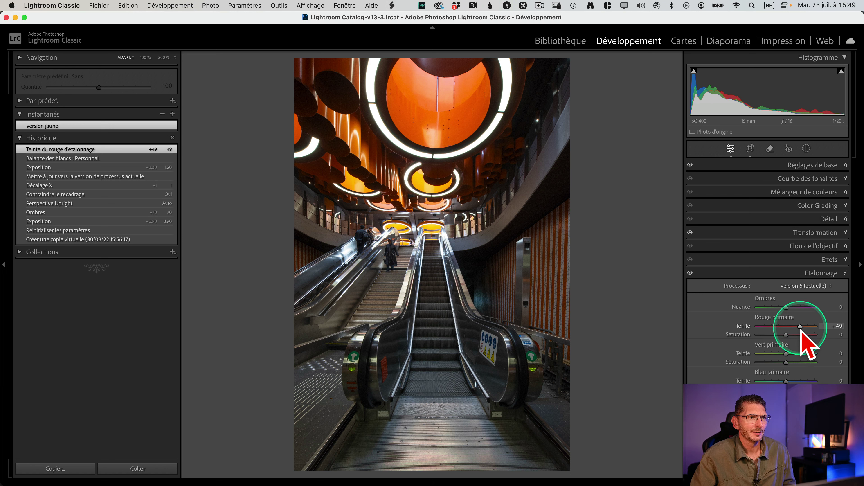
- Set the calibration green primary hue to +100 and red primary hue to -18, and save a snapshot named "version rouge"
drag(786, 354, 781, 327)
click(172, 113)
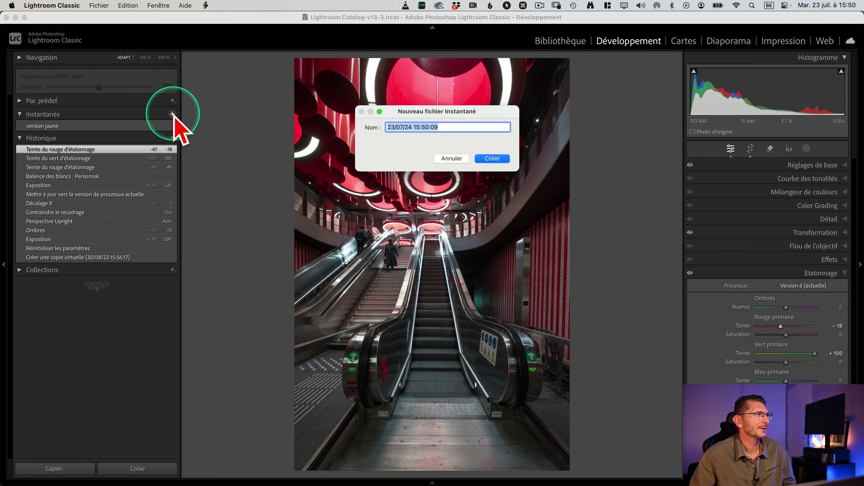
click(399, 133)
text(version roug)
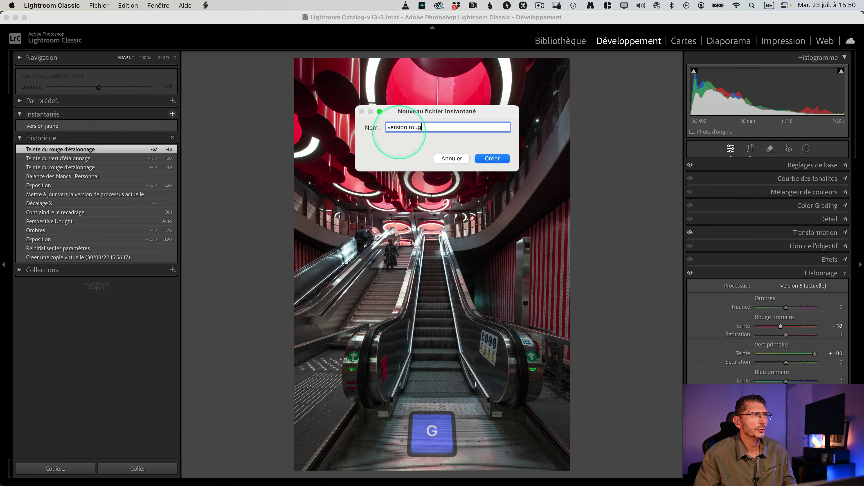
text(e)
key(Return)
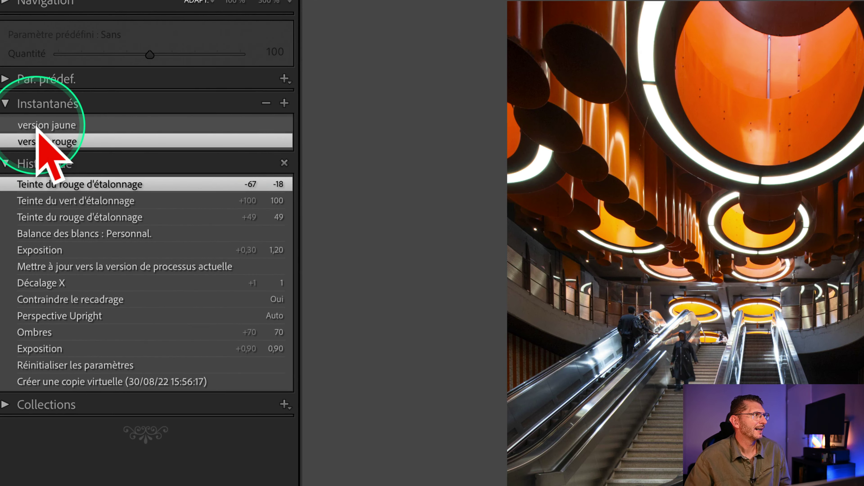
- Apply the "version jaune" and "version rouge" snapshots in turn to compare the two color versions
click(37, 126)
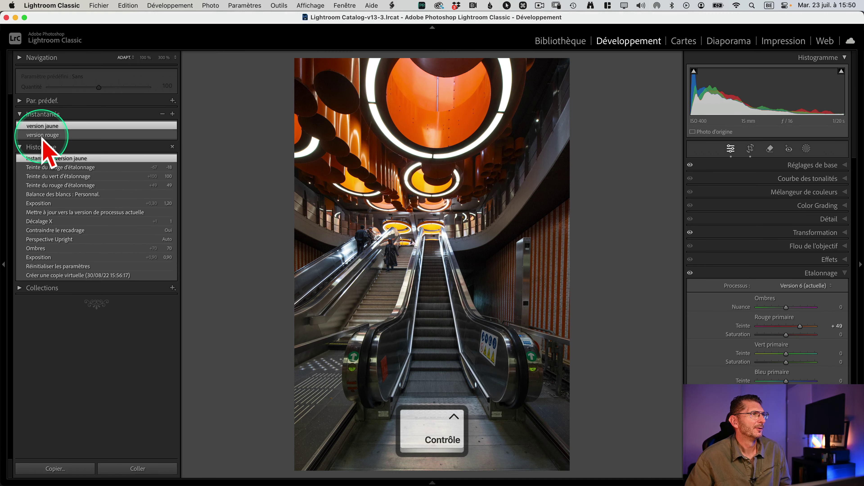
click(42, 136)
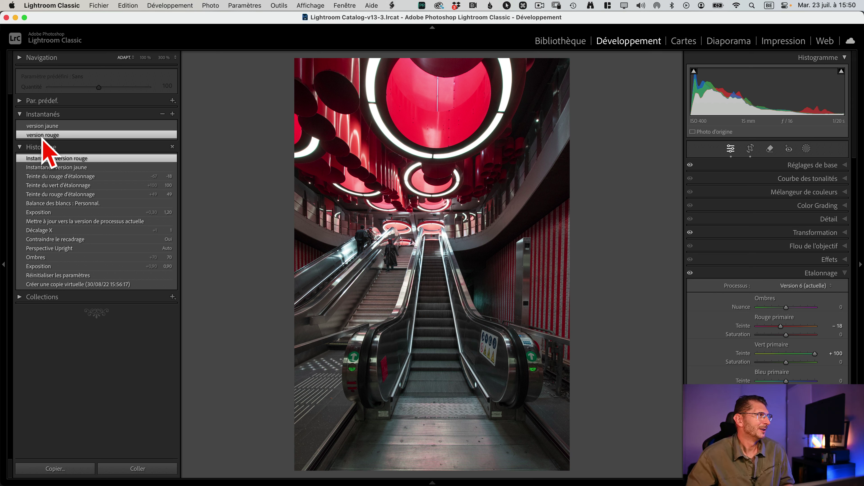
- Return the photo to its custom white balance history state and expand the basic adjustments for a wider photo view
drag(50, 160, 51, 203)
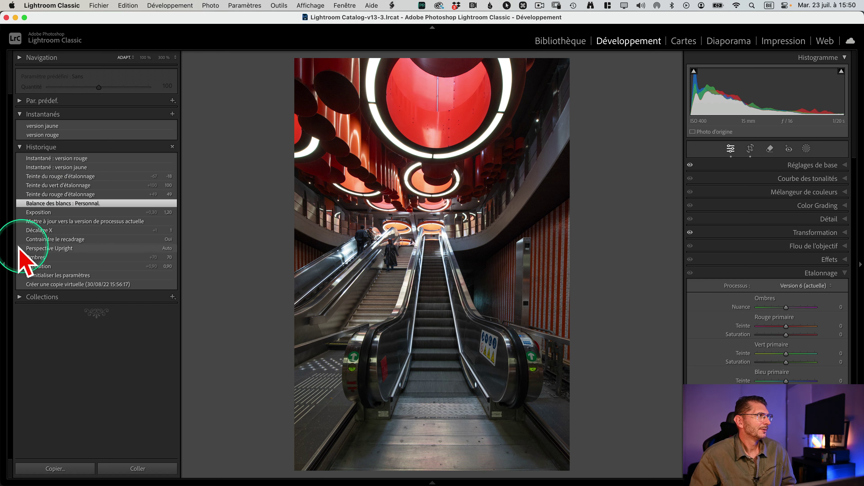
click(5, 273)
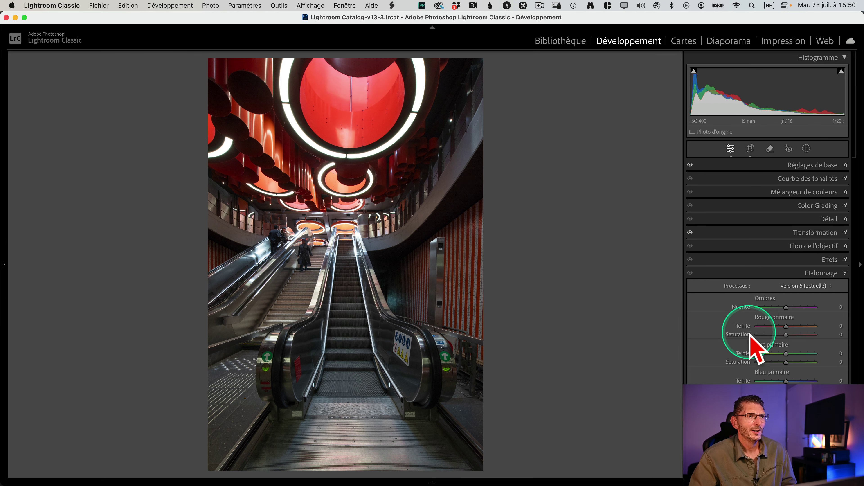
click(821, 165)
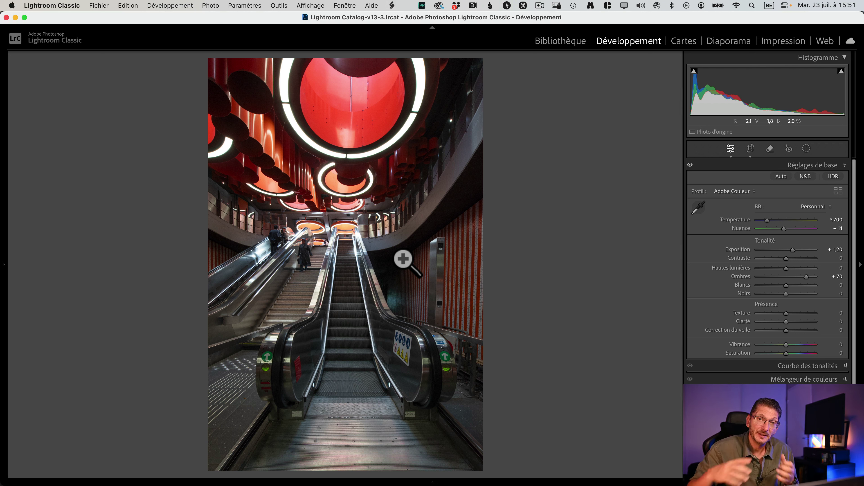
- Create a virtual copy of the escalator photo
right_click(324, 224)
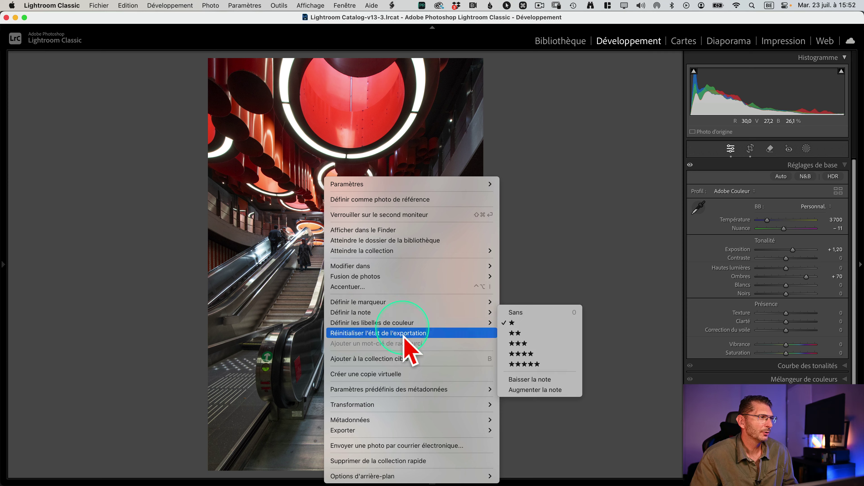
click(391, 373)
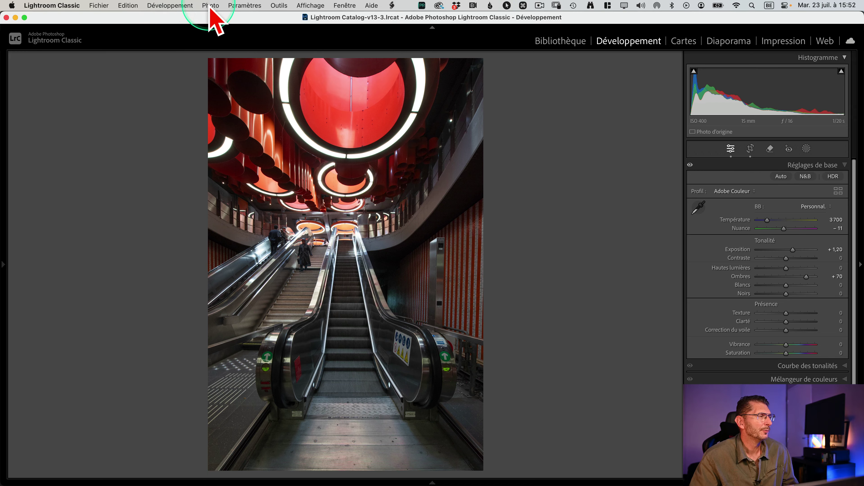
click(210, 6)
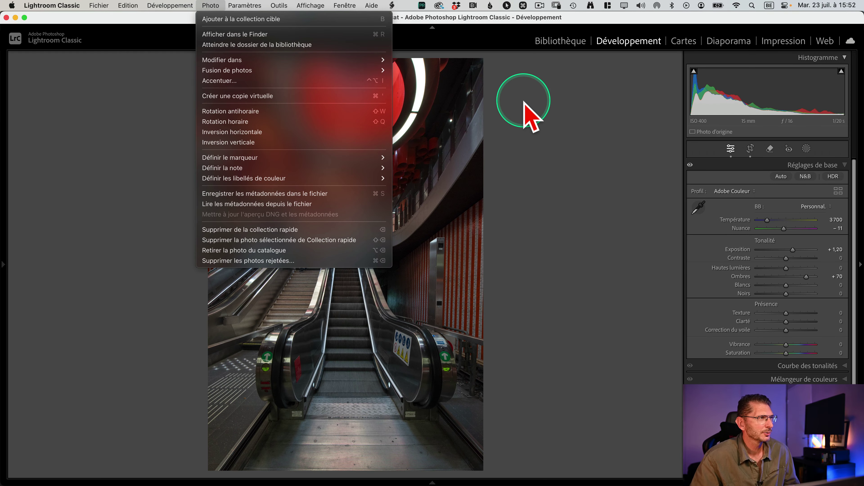
click(525, 109)
right_click(323, 178)
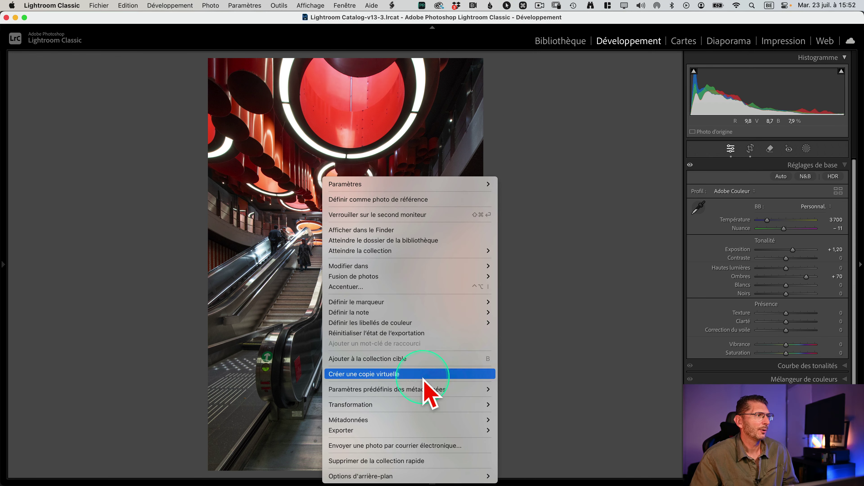
click(401, 373)
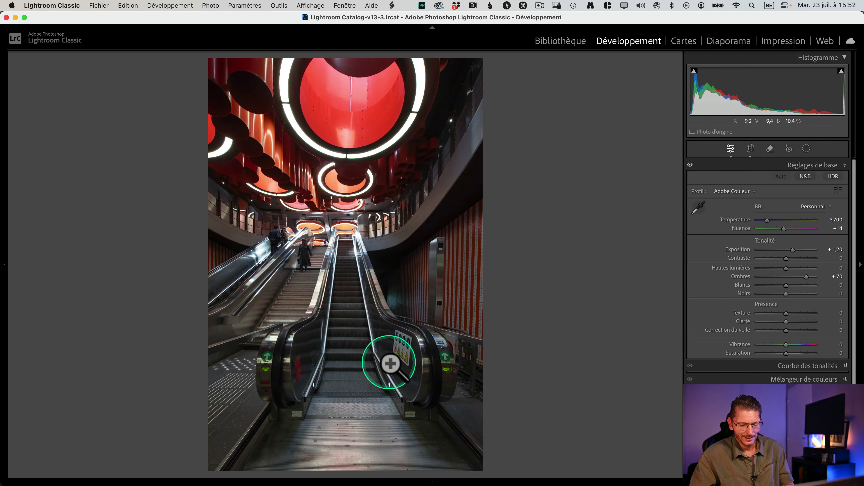
- Show the photo info overlay and compare the file names of the original and the virtual copy in the Library loupe view
key(i)
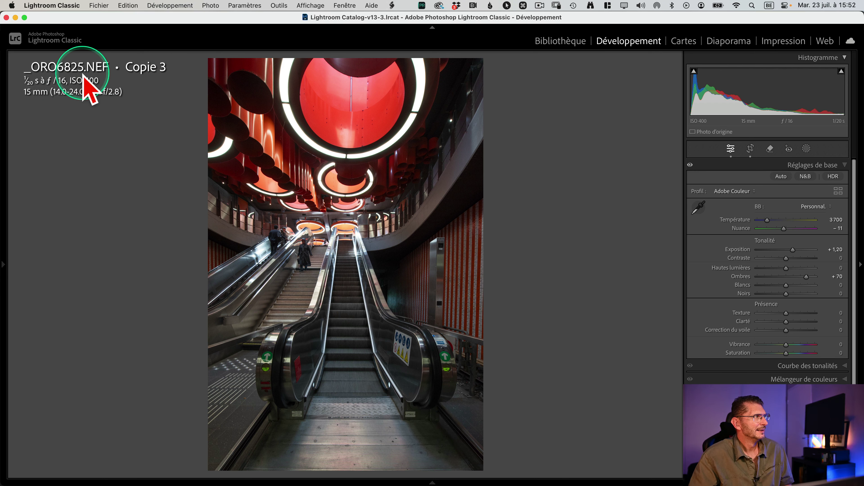
key(ctrl)
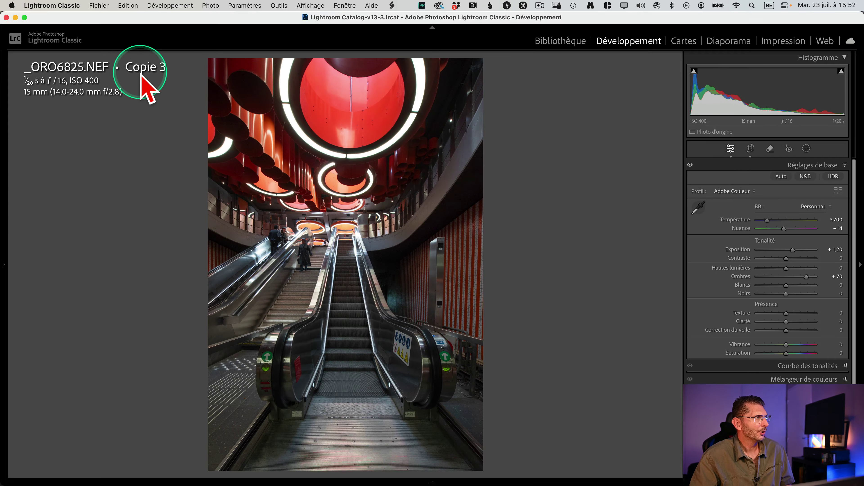
key(e)
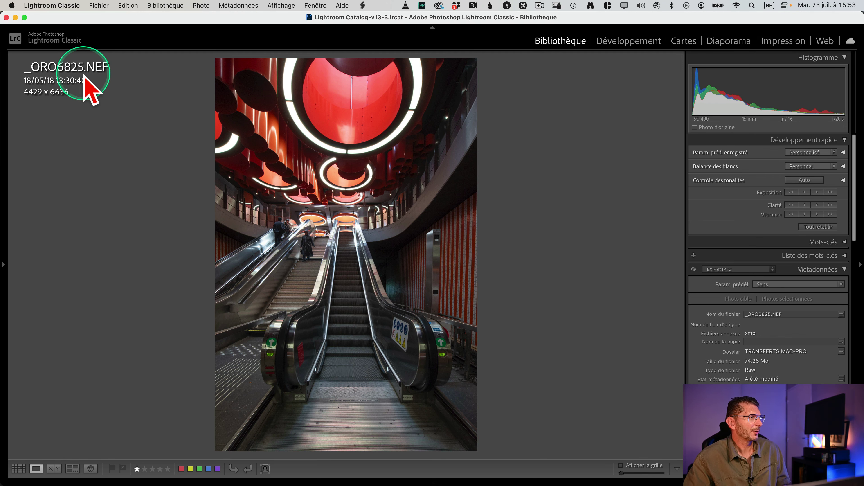
key(Left)
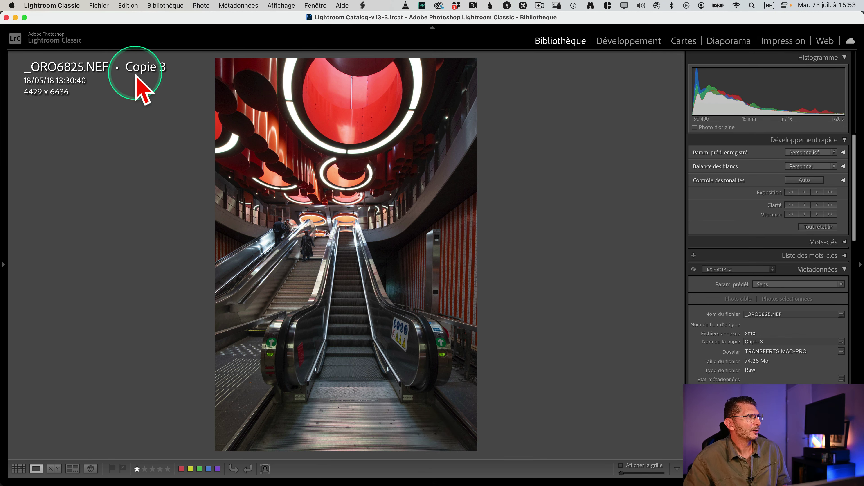
key(ctrl)
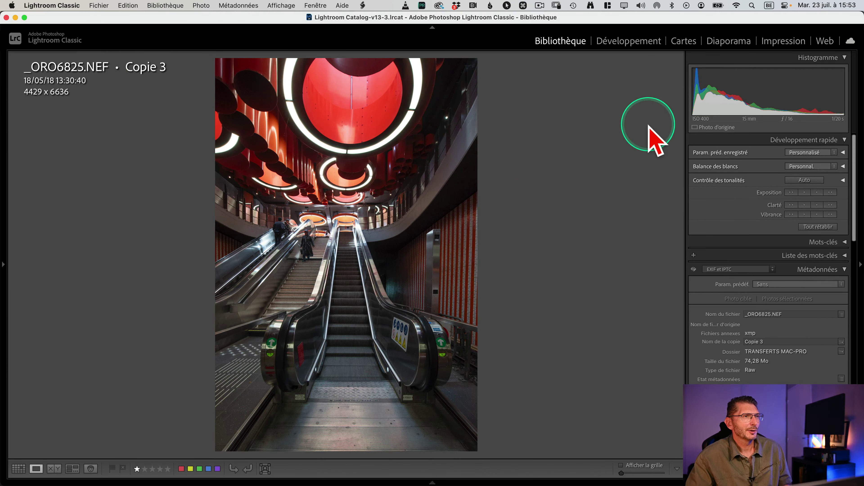
- In Develop, set the virtual copy's calibration blue primary hue to -100 and green primary hue to +71
click(623, 44)
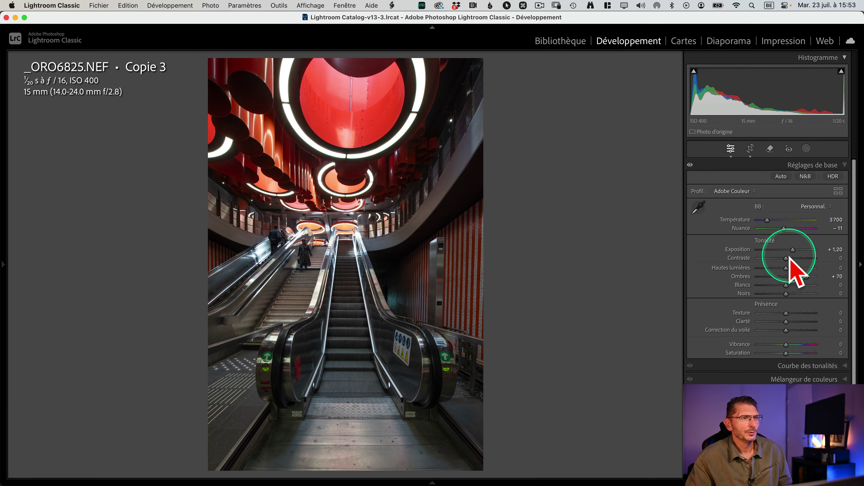
scroll(822, 429, down, 3)
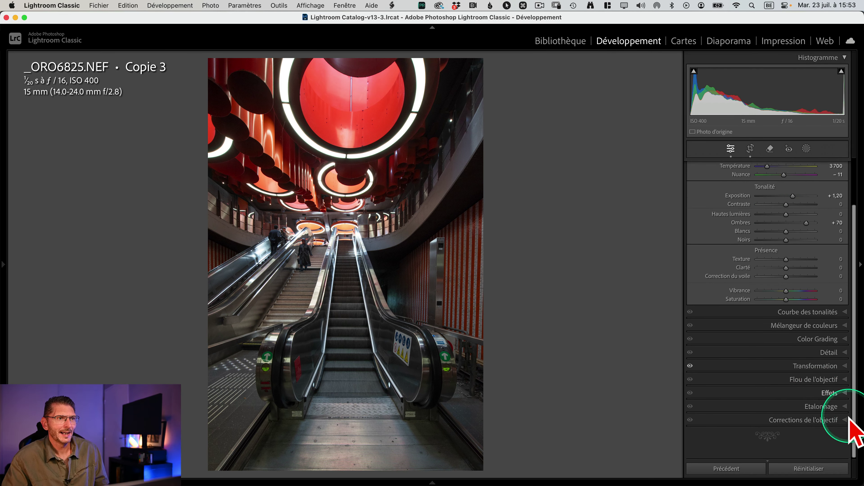
click(824, 407)
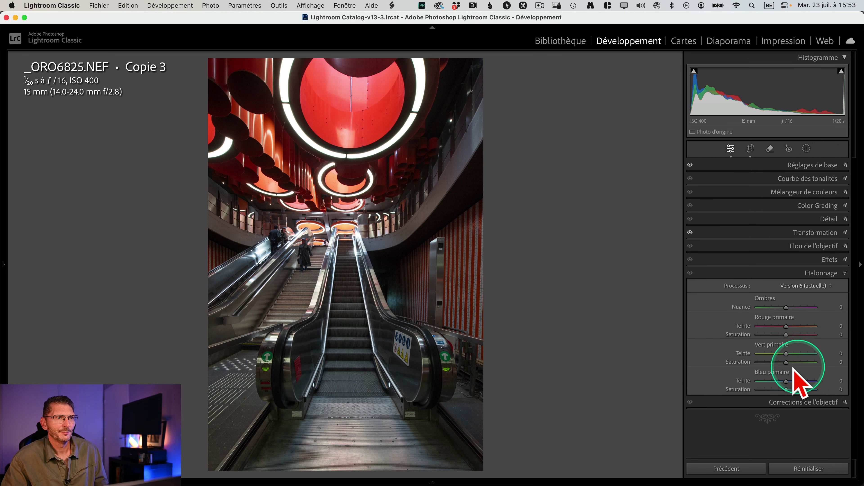
drag(784, 379, 701, 395)
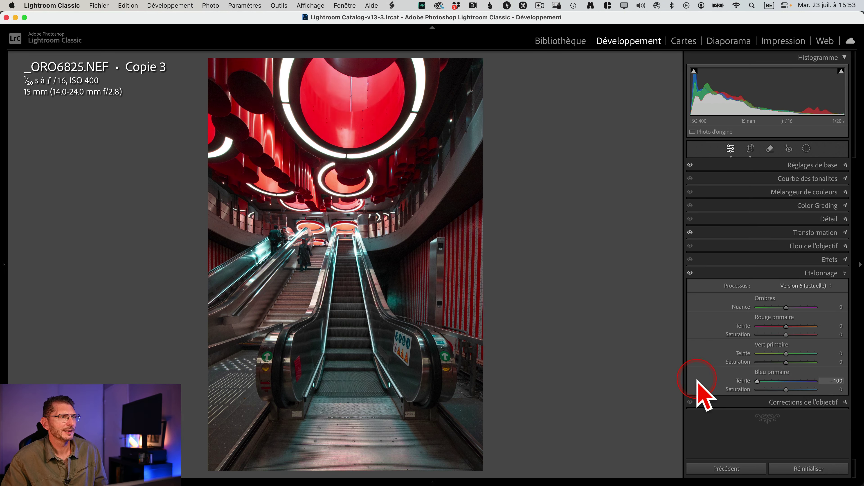
click(786, 355)
drag(787, 352, 808, 348)
click(138, 76)
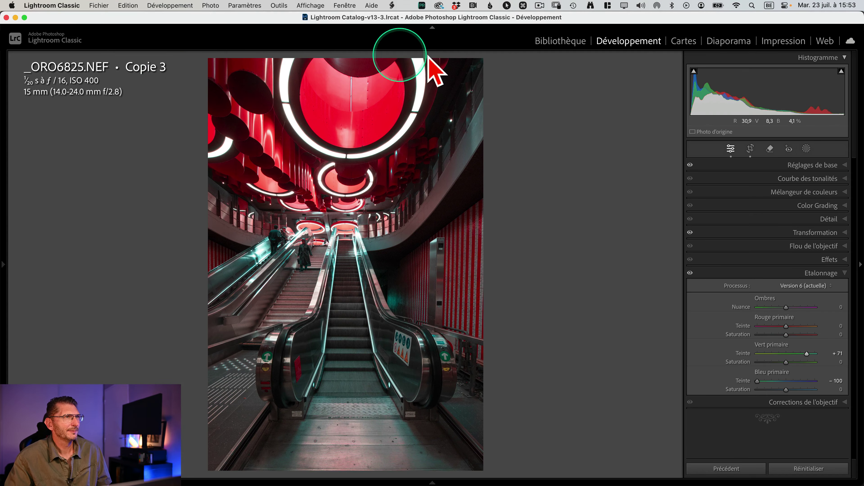
- In the Library metadata, rename the virtual copy as "version Rouge -Cyan"
click(551, 42)
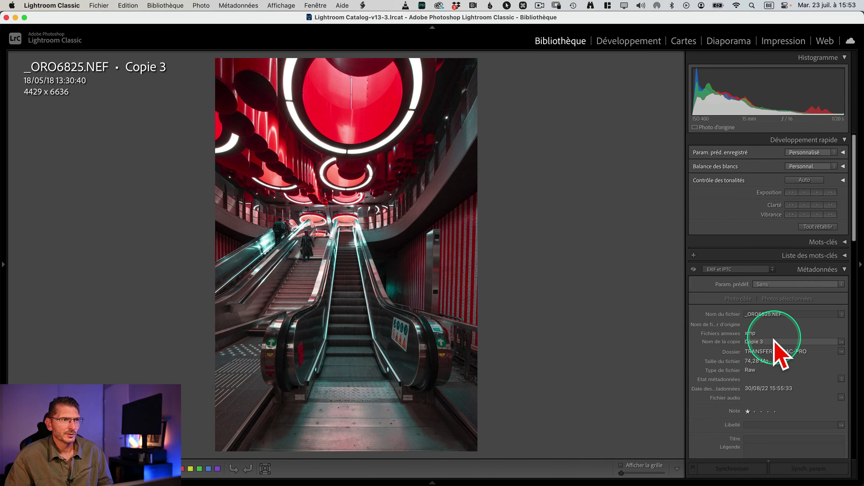
click(771, 342)
text(V)
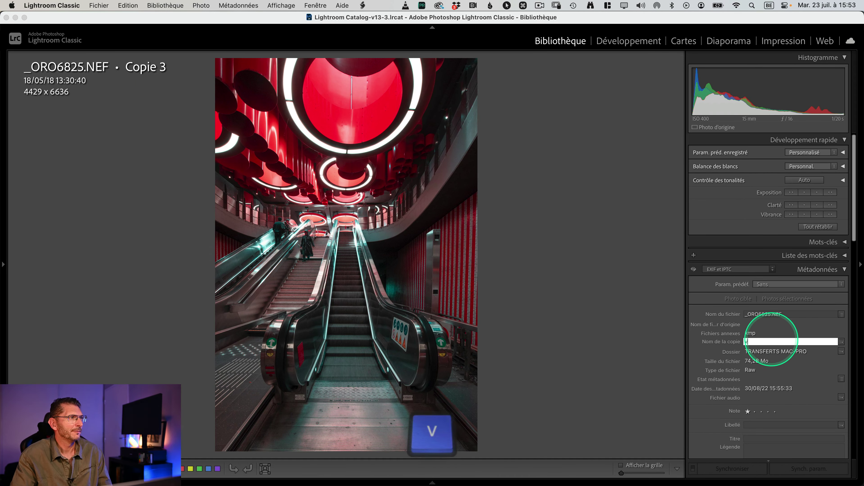
text(ersion Ro)
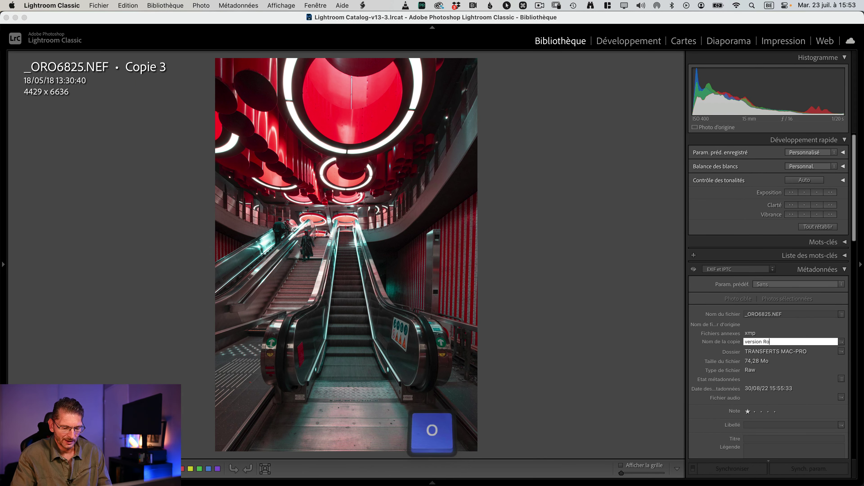
text(uge -Cyan)
key(Return)
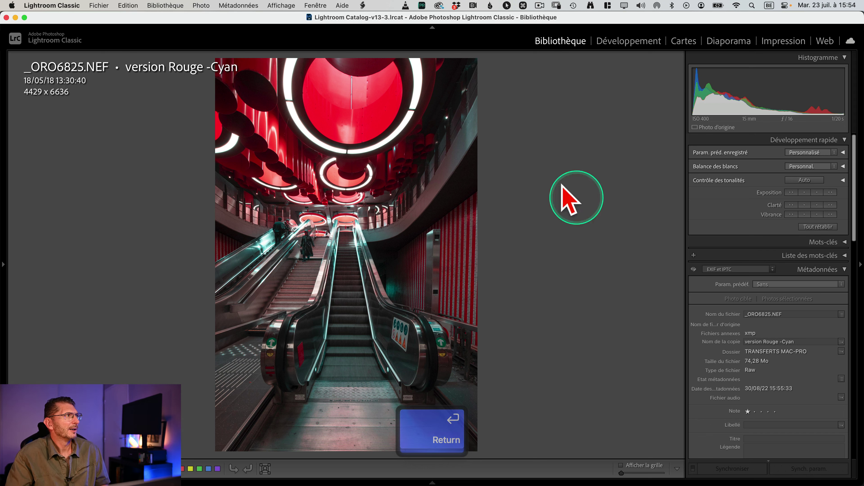
key(ctrl)
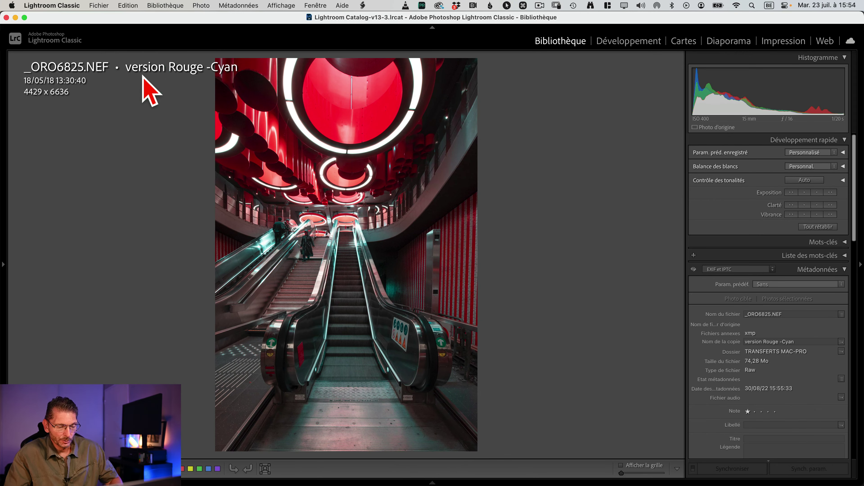
key(super)
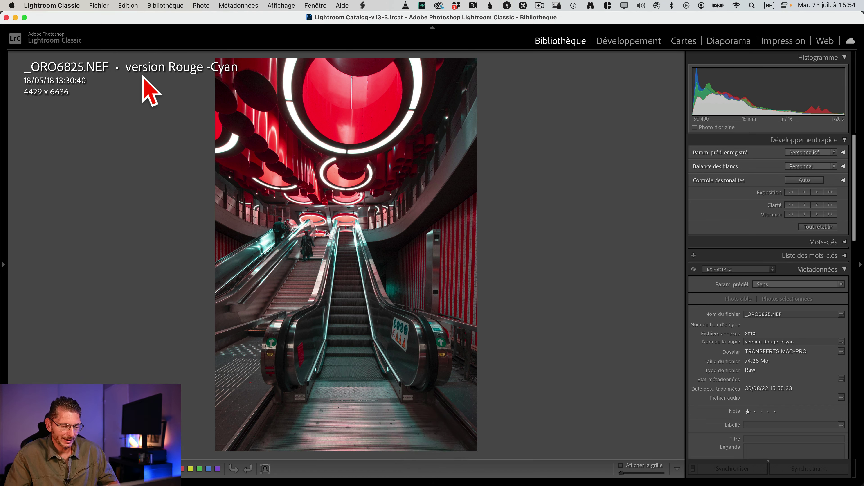
key(super)
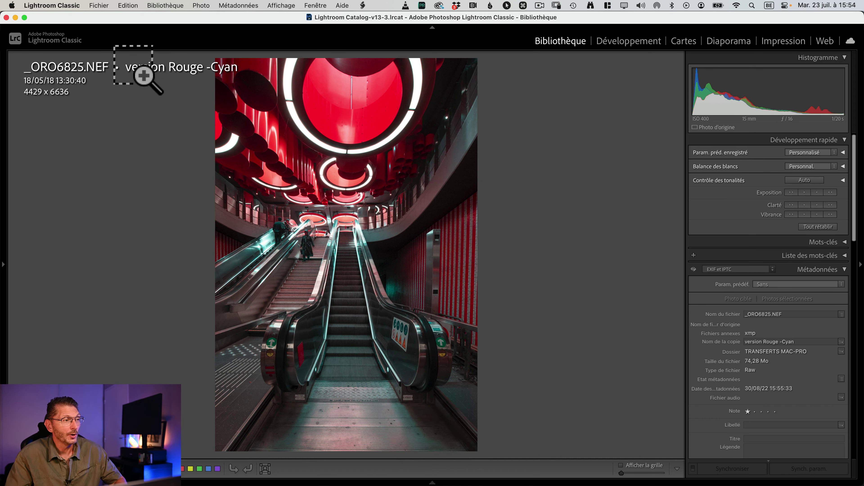
- Create another virtual copy of the escalator photo from the red-cyan version and convert it to black and white in Develop
key(super+apostrophe)
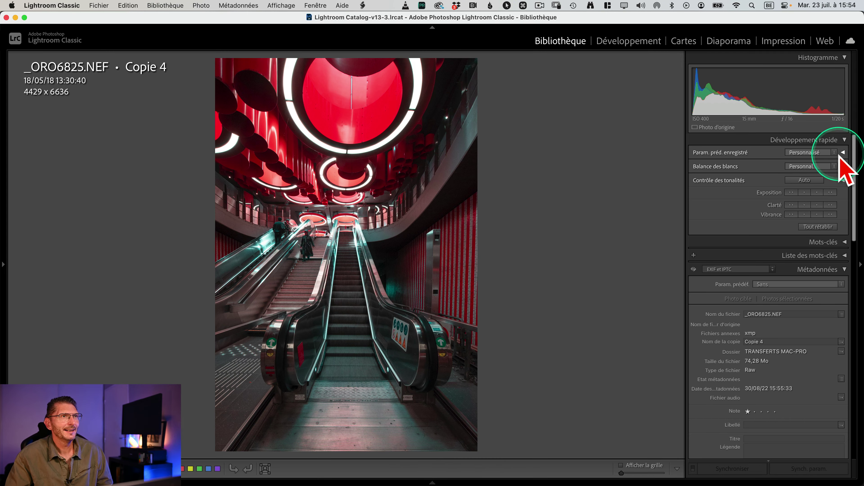
click(631, 40)
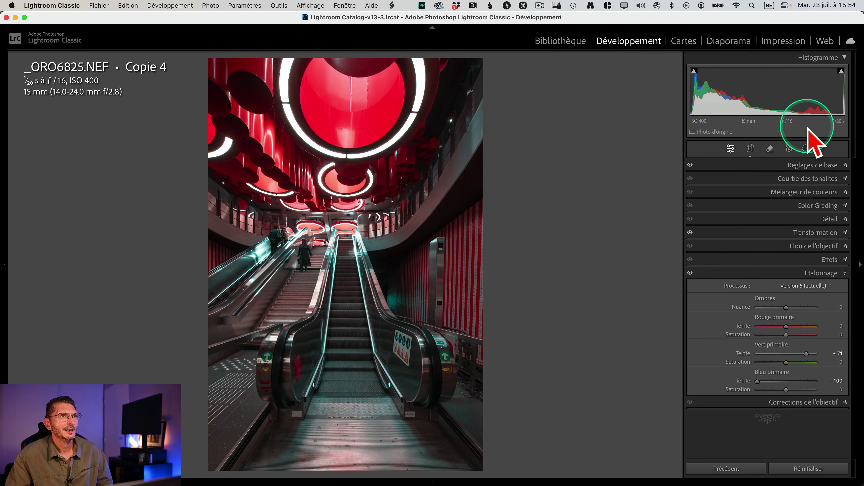
click(836, 167)
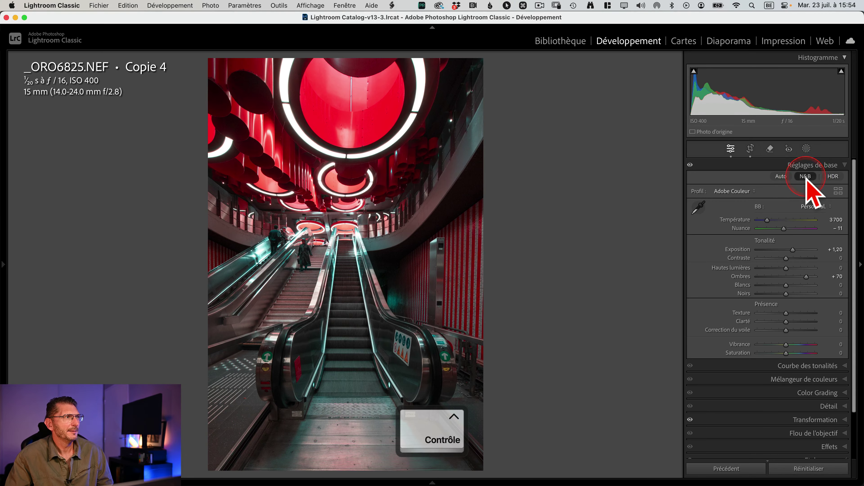
click(803, 175)
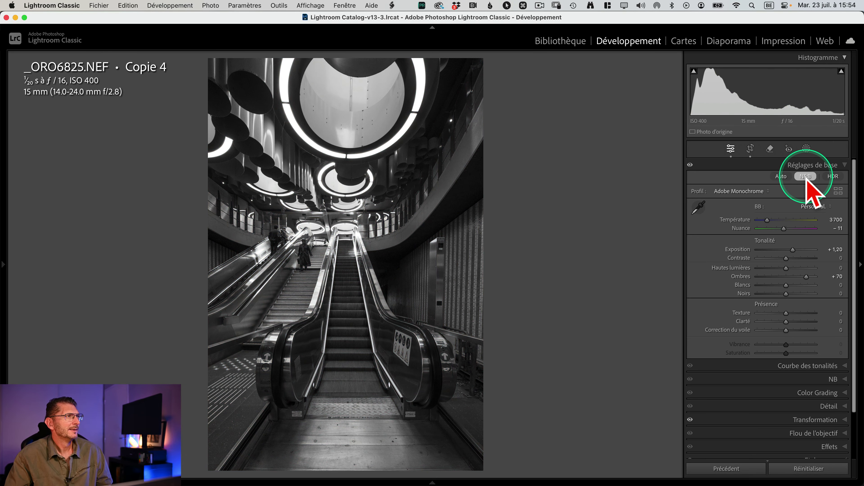
- Brighten the reds of the ceiling circle with the targeted black-and-white mix adjustment, setting red to +41 and orange to +10
click(817, 379)
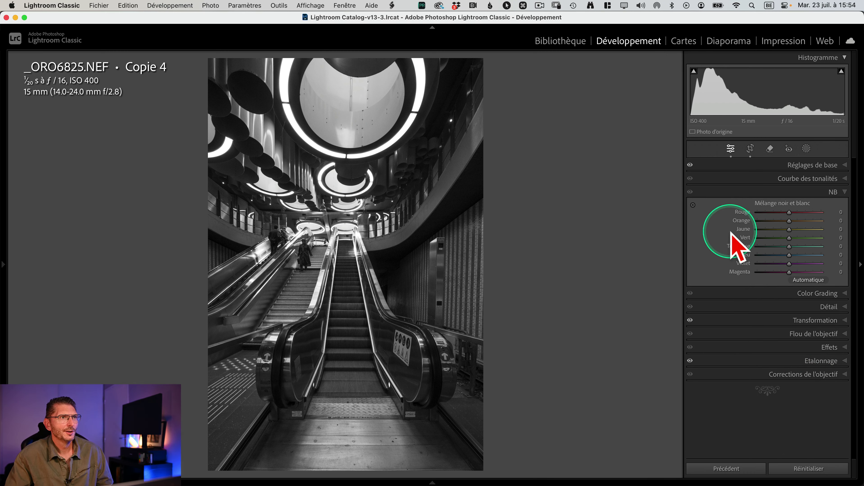
key(ctrl)
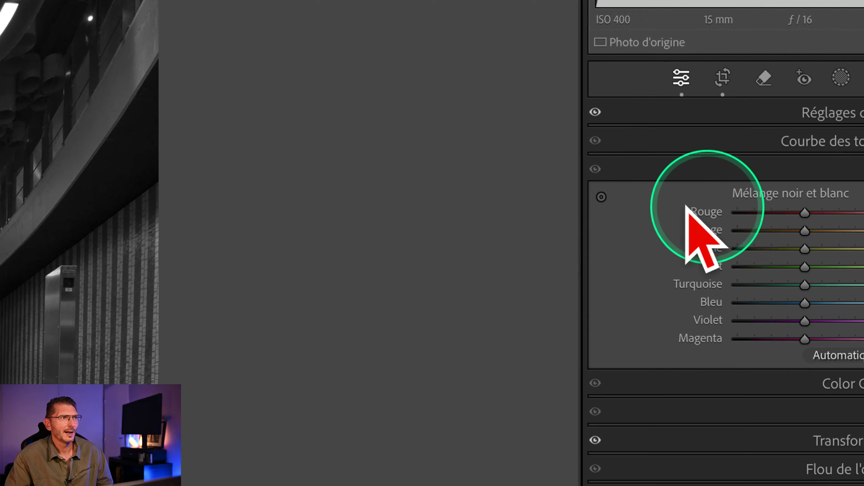
click(601, 196)
key(ctrl)
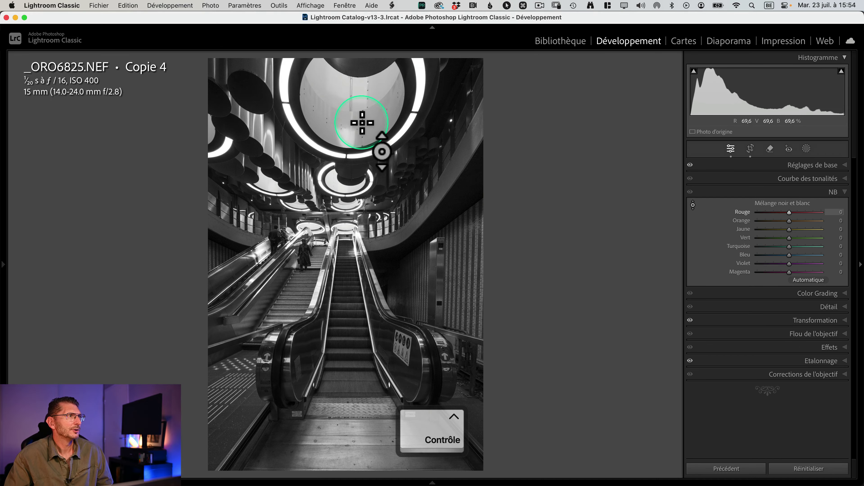
mouse_move(362, 116)
mouse_down()
mouse_move(357, 87)
mouse_move(361, 126)
mouse_up()
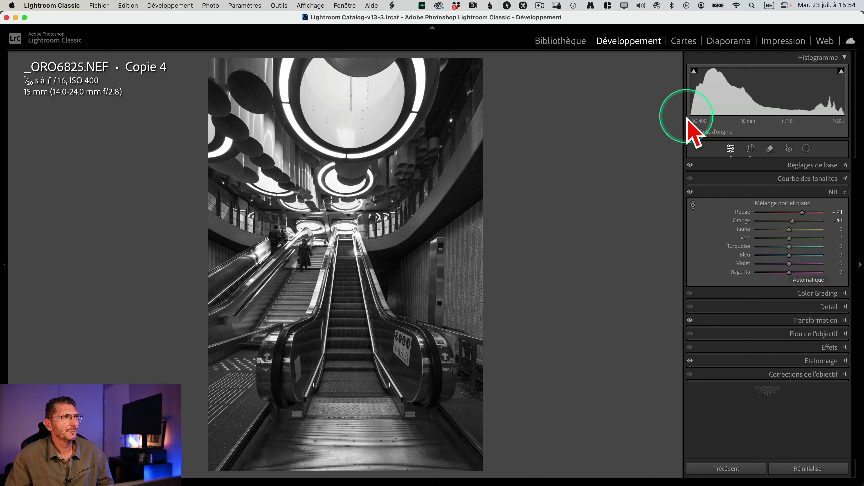
- In the Library metadata, rename the black-and-white virtual copy as "version NB"
key(e)
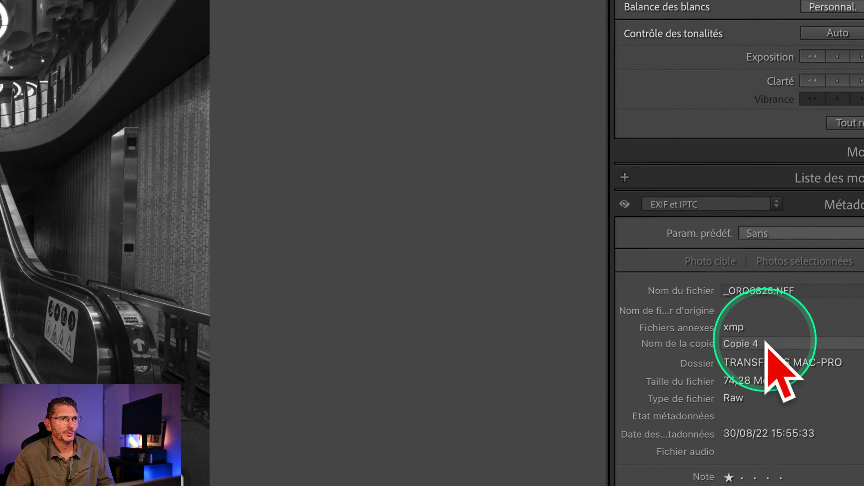
click(766, 342)
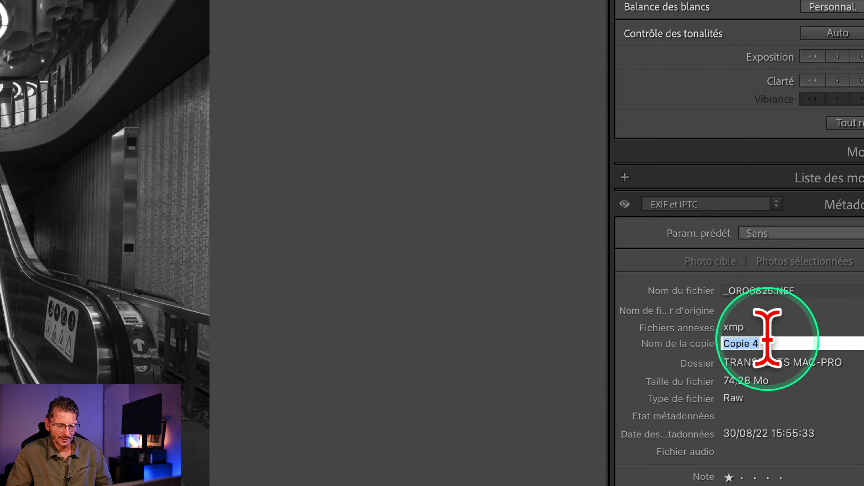
text(version NB)
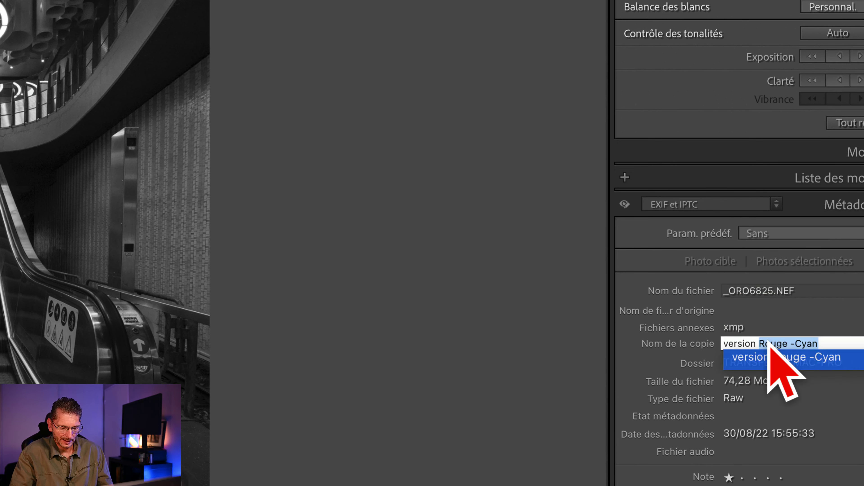
key(Return)
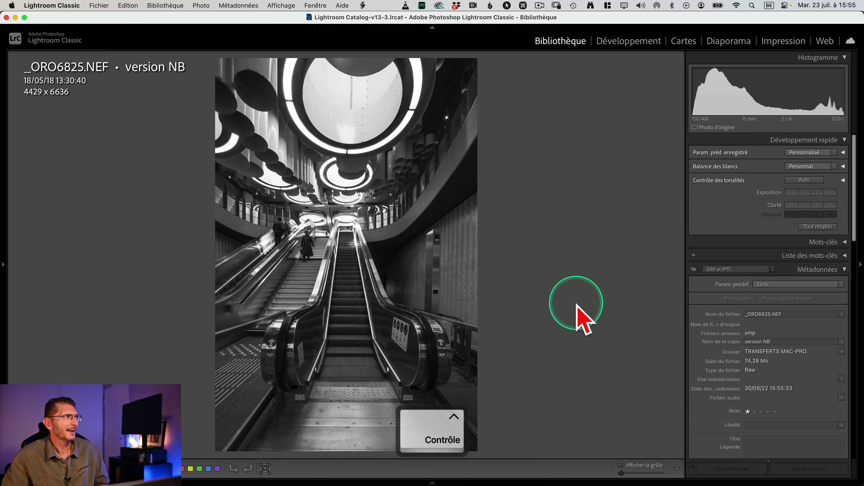
- Place the original escalator photo first in the grid order, ahead of its virtual copies, and page through the versions in loupe view
key(g)
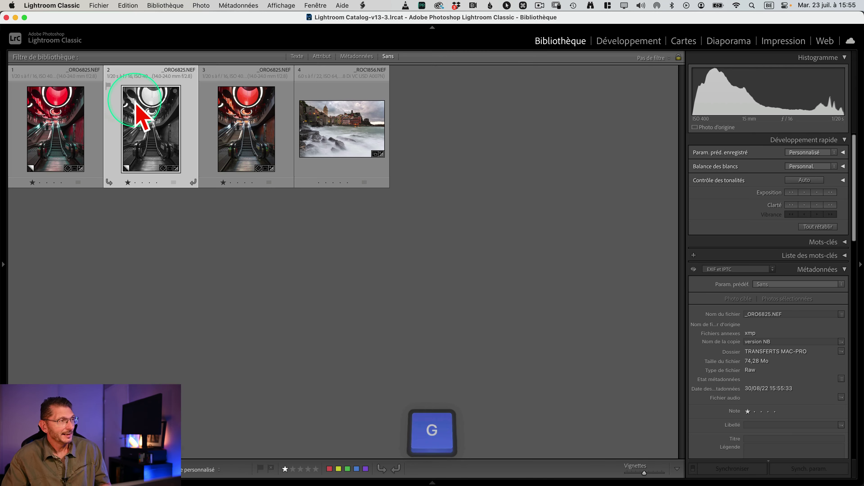
click(220, 167)
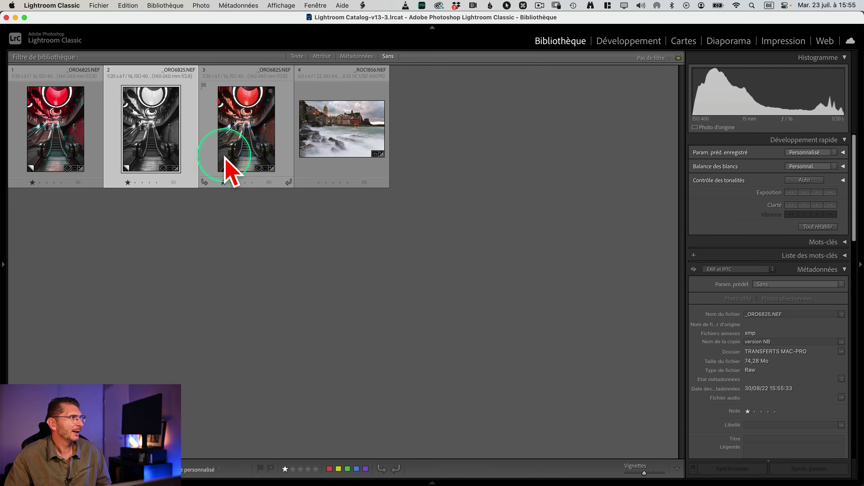
key(Return)
key(Right)
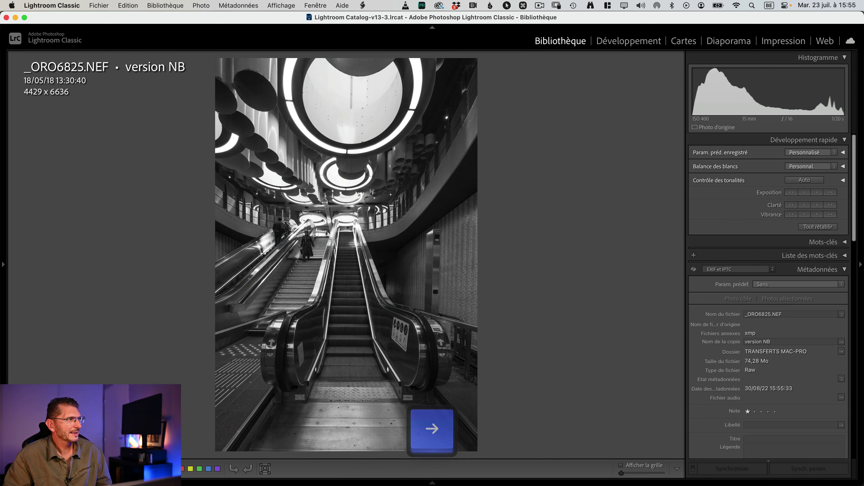
key(Left)
key(Left)
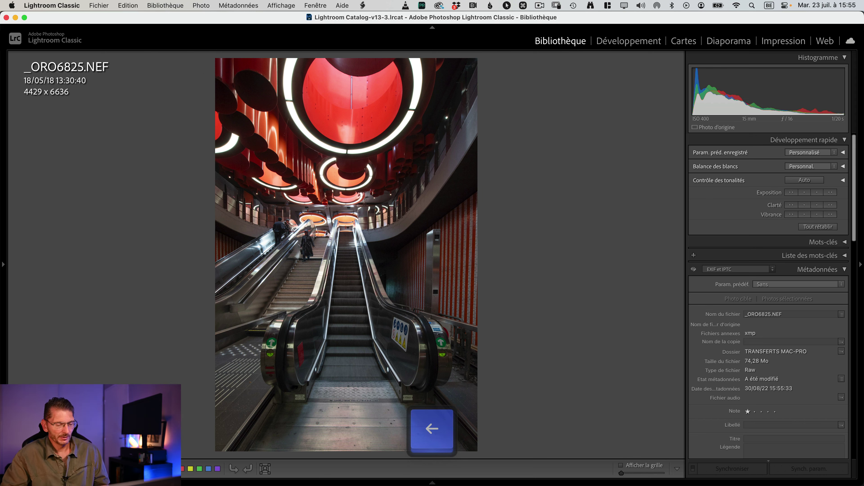
- Select the original and both virtual copies in the grid and compare all three in Survey view
key(g)
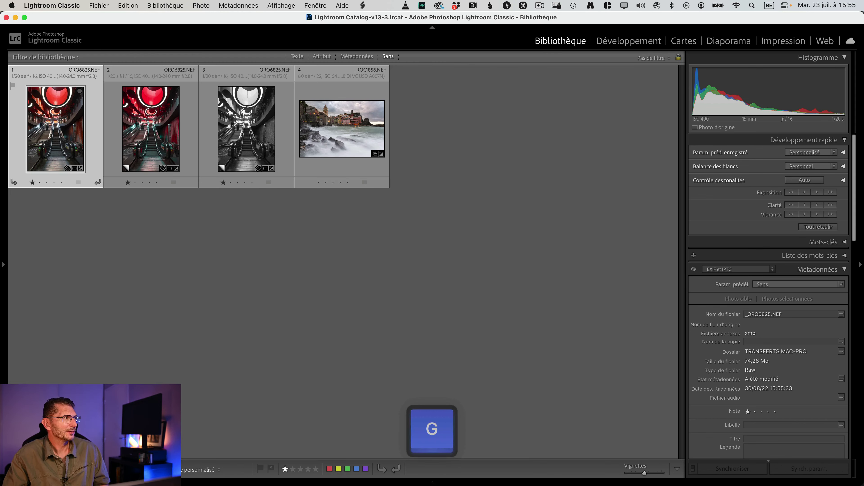
shift+click(251, 142)
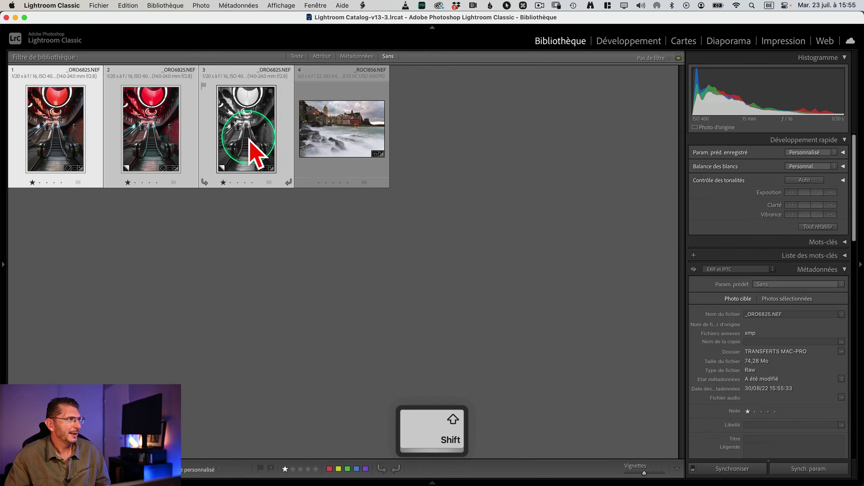
click(73, 160)
shift+click(157, 154)
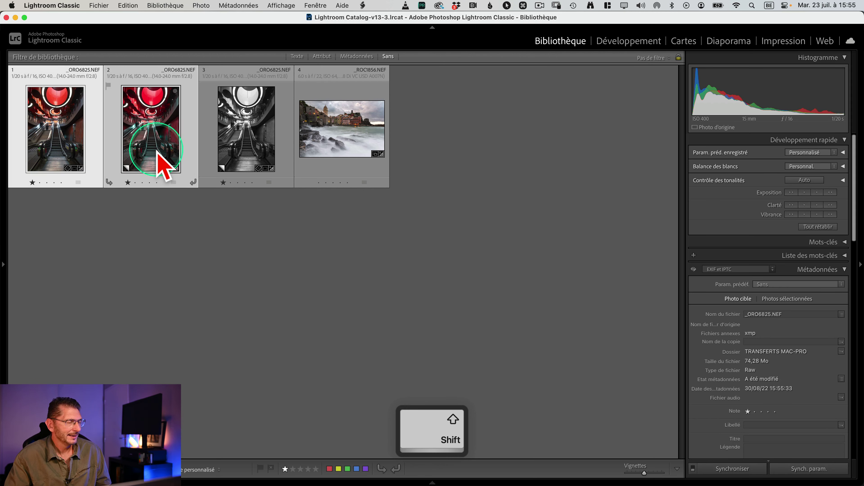
shift+click(247, 136)
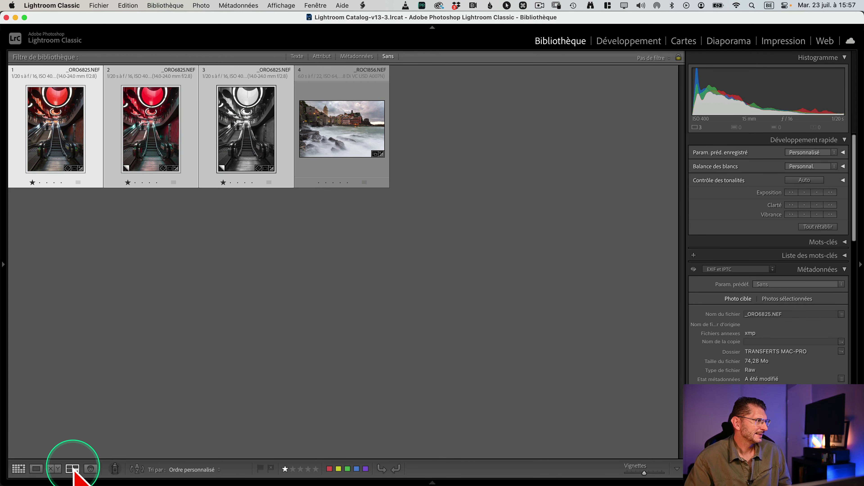
scroll(76, 475, up, 5)
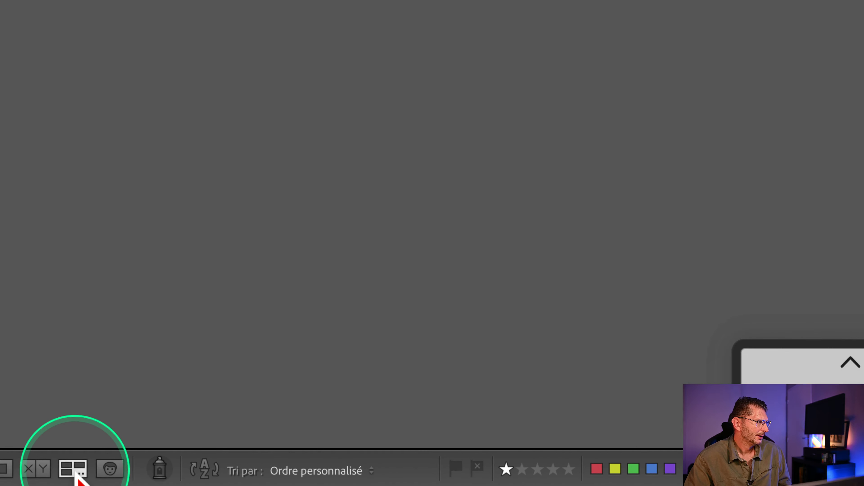
scroll(78, 480, down, 5)
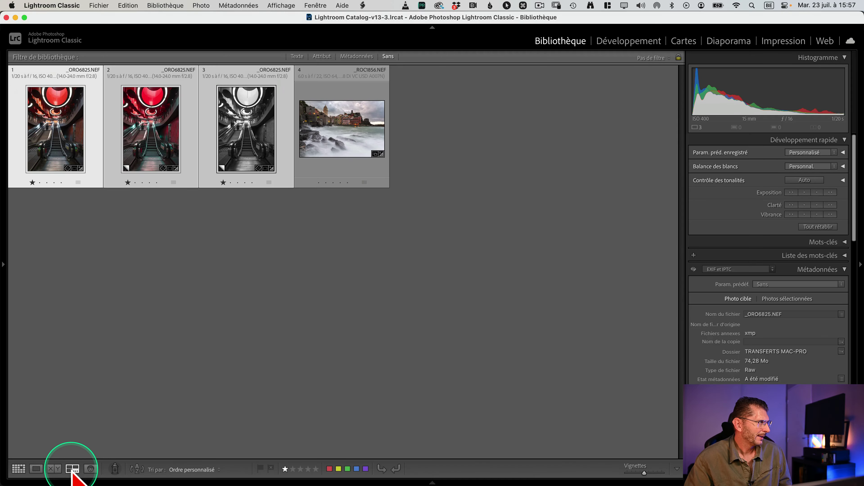
click(72, 470)
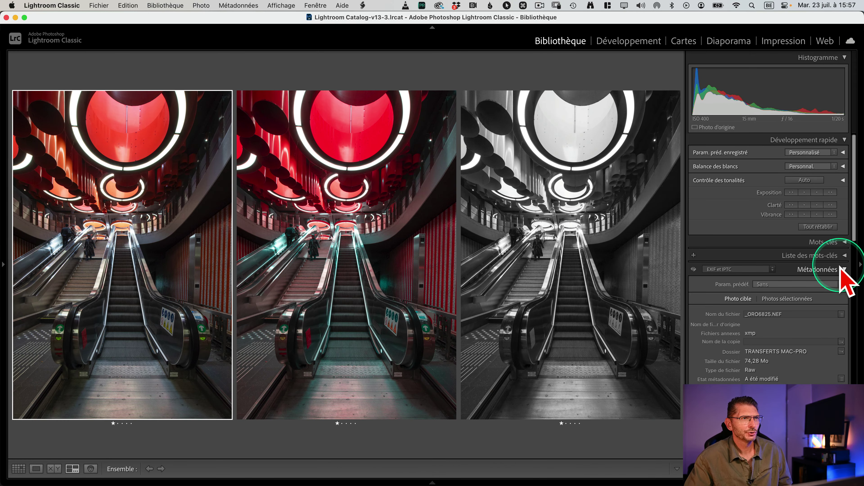
- Enlarge the side-by-side comparison of the three versions by hiding the metadata and development side panel
click(860, 263)
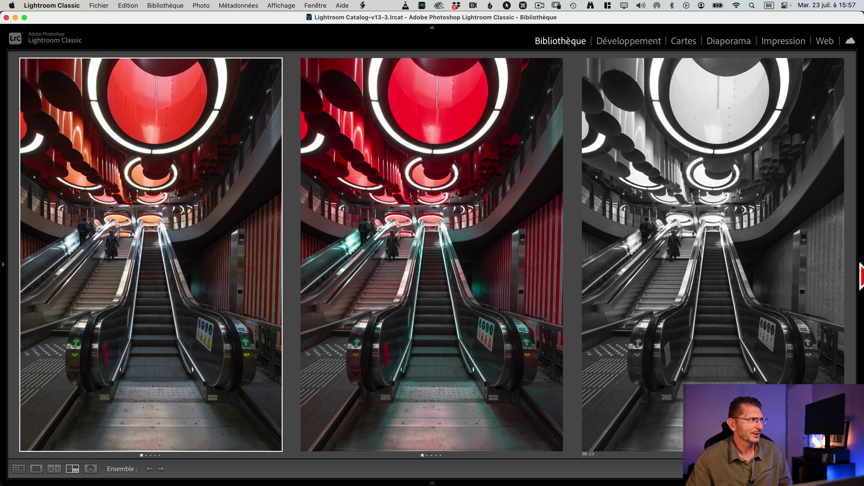
click(3, 264)
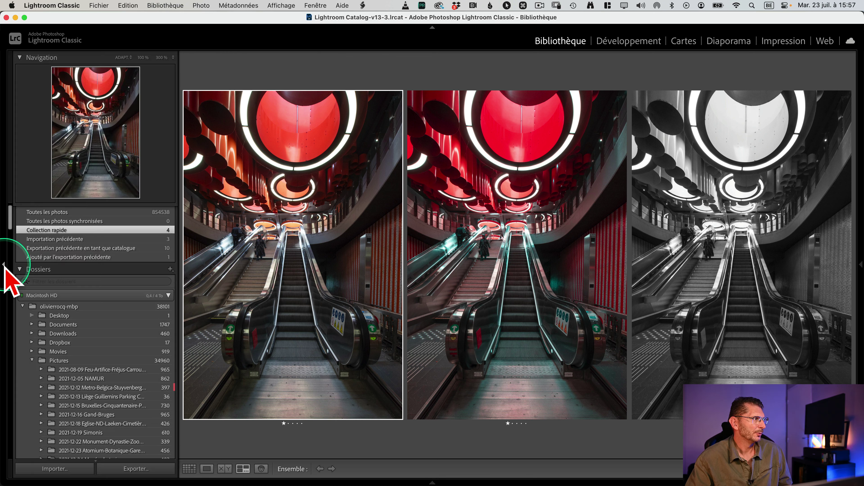
click(4, 265)
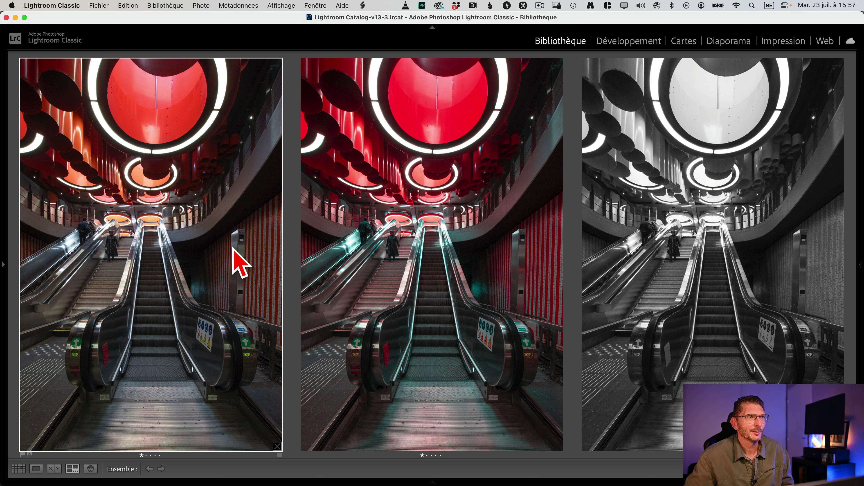
click(642, 160)
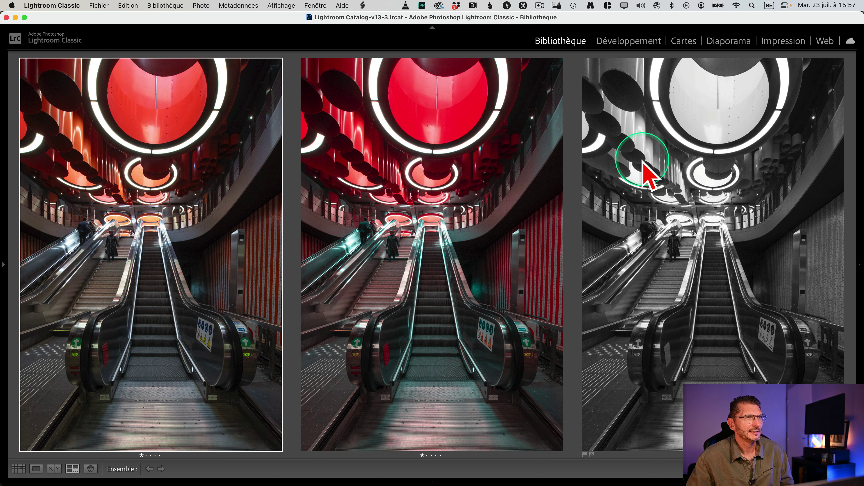
- Lay out the three selected versions side by side in the Print module with the Triptyque template
click(779, 42)
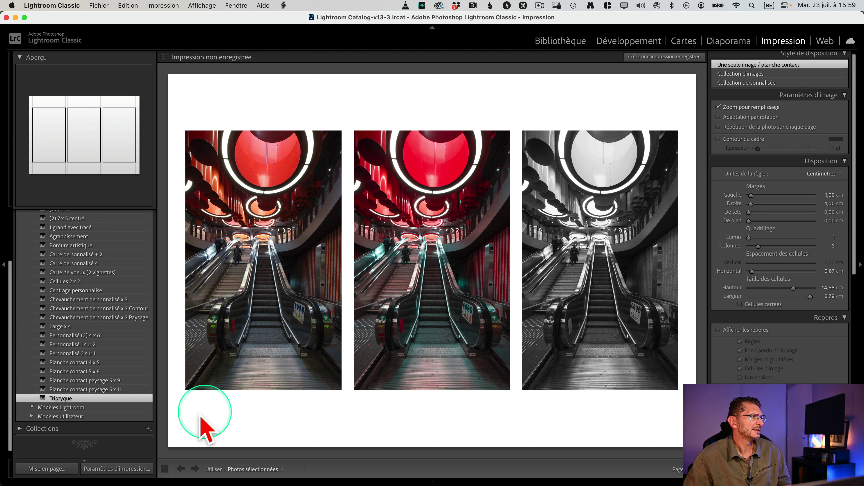
click(205, 431)
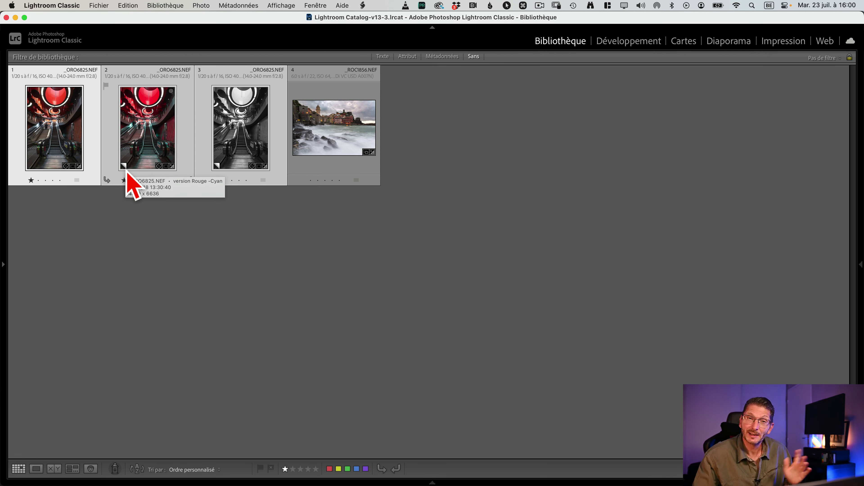
- Remove the black-and-white virtual copy from the Library grid and undo the removal
click(152, 164)
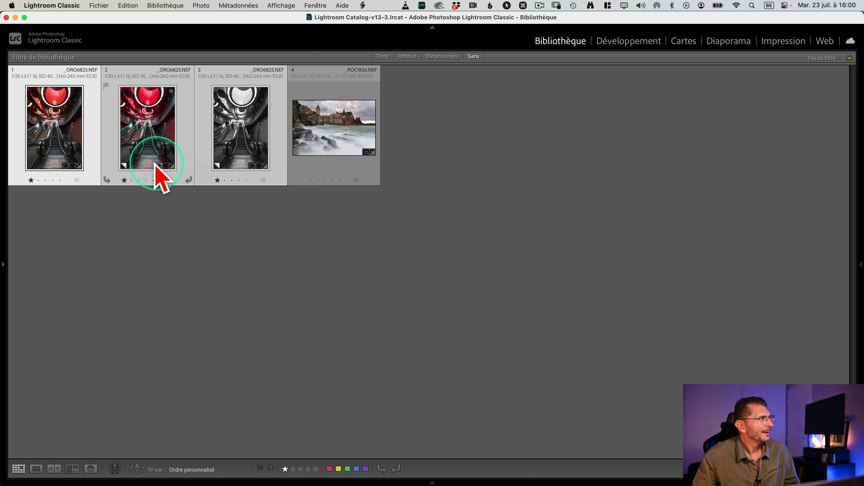
click(170, 212)
click(146, 156)
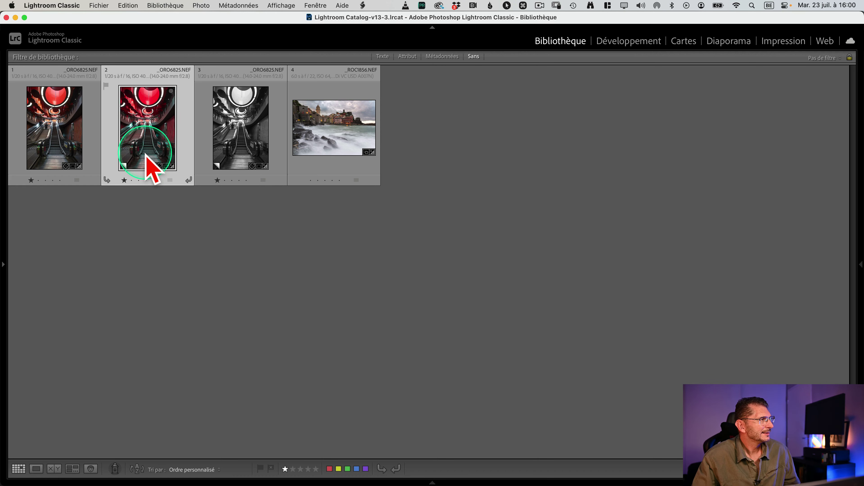
click(241, 146)
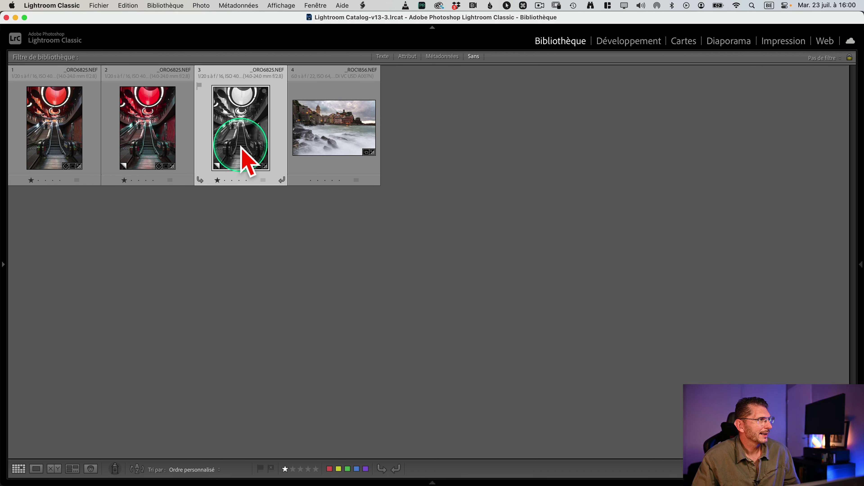
key(BackSpace)
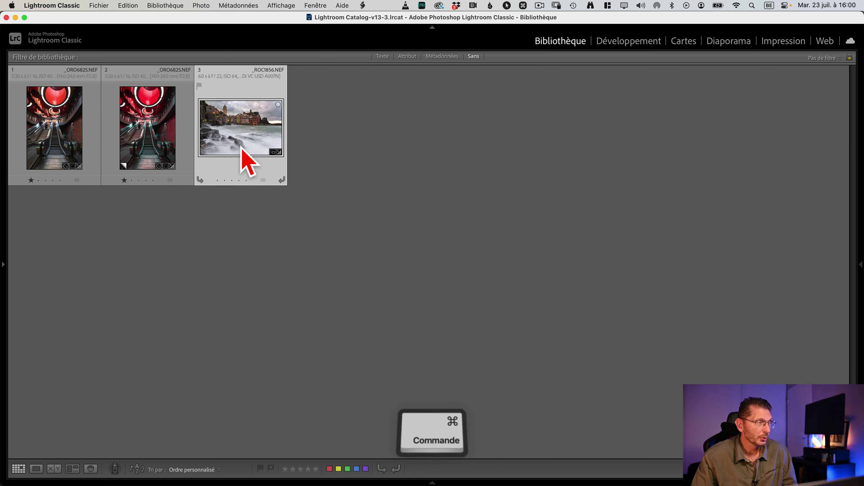
key(super+z)
- Set the red-cyan virtual copy of the escalator photo as the original and return to the Library grid
click(62, 129)
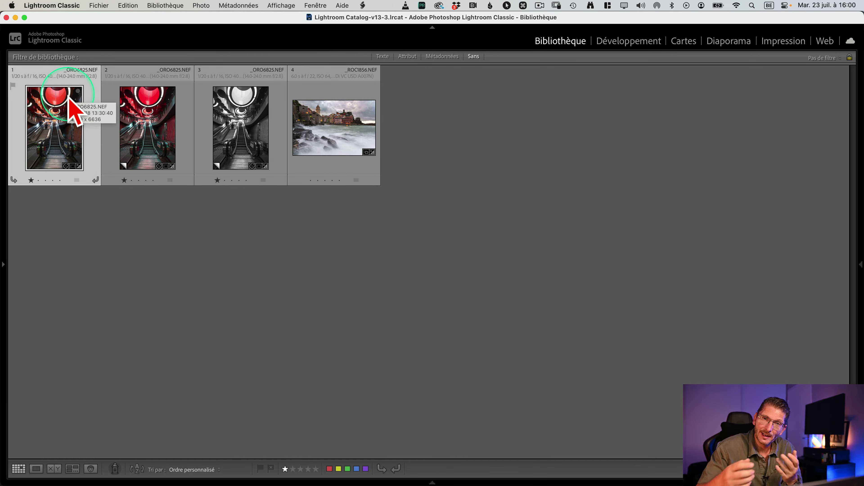
super+click(163, 126)
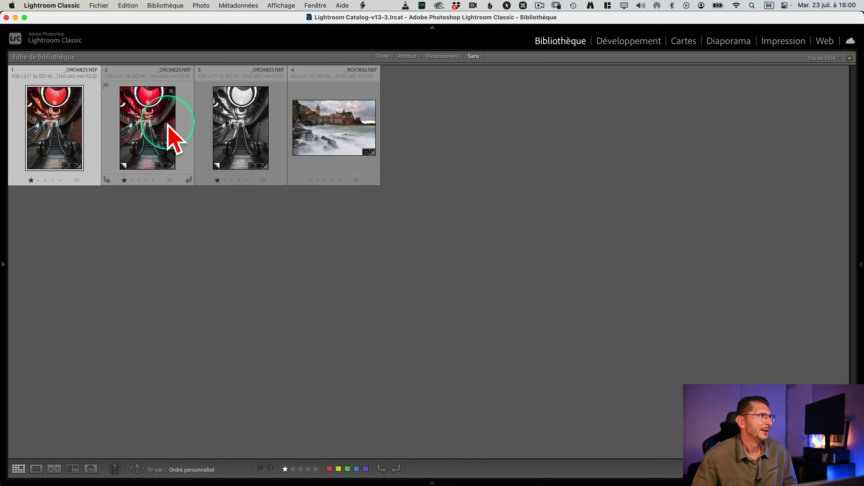
double_click(163, 126)
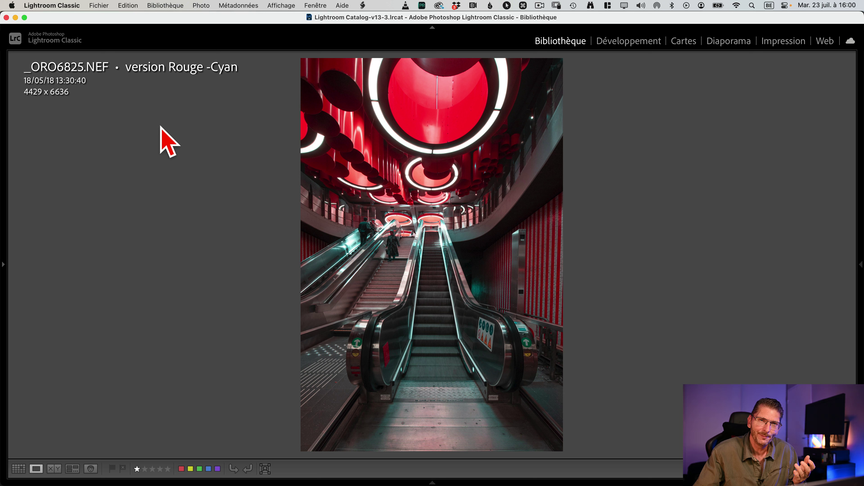
click(165, 87)
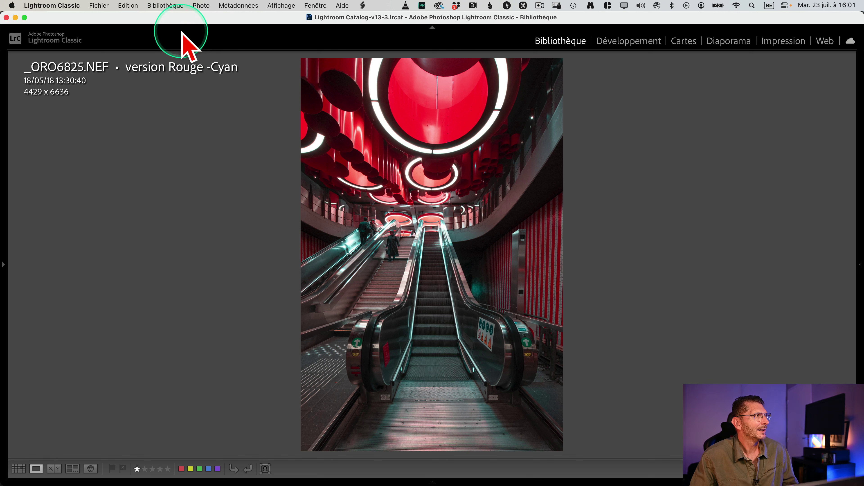
click(198, 6)
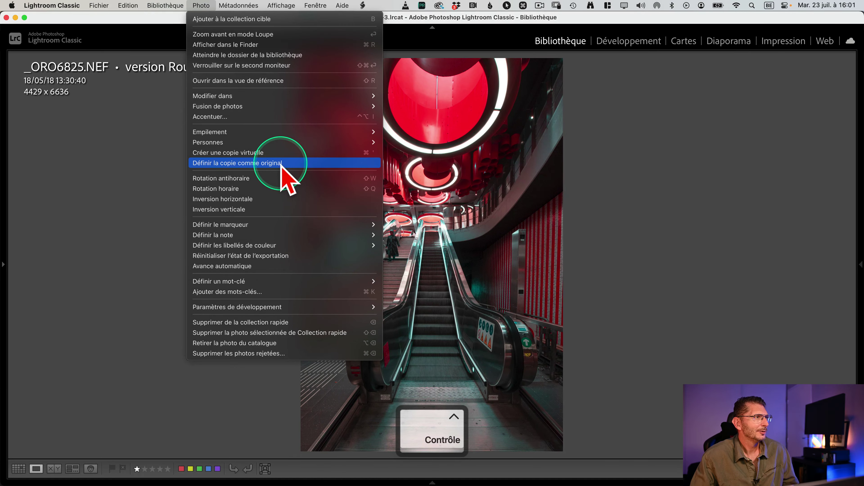
click(340, 163)
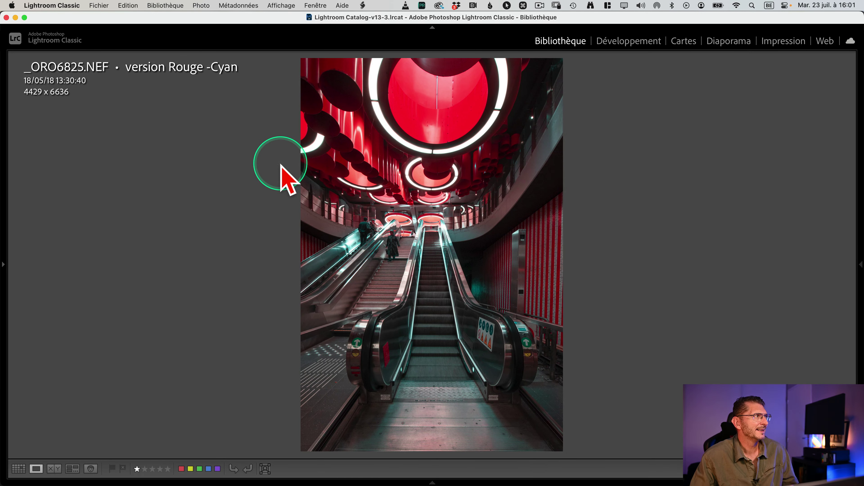
key(g)
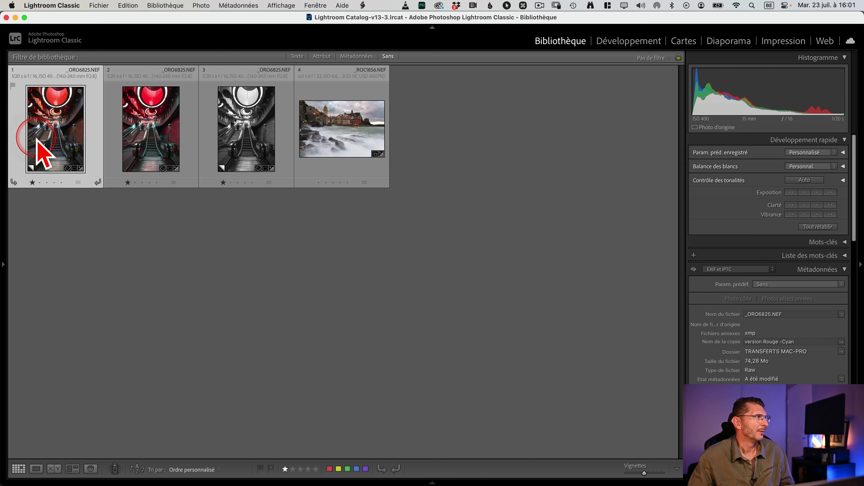
- Remove the escalator photo's former original, now a virtual copy, from the Library grid and undo the removal
click(37, 139)
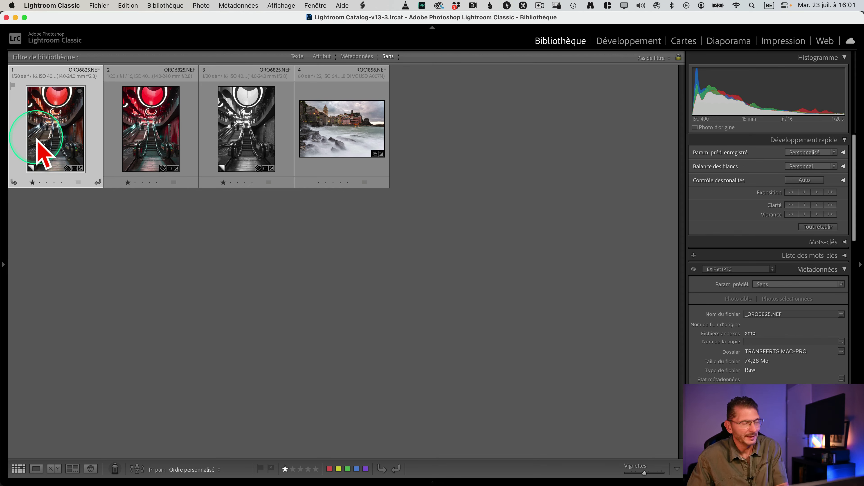
key(BackSpace)
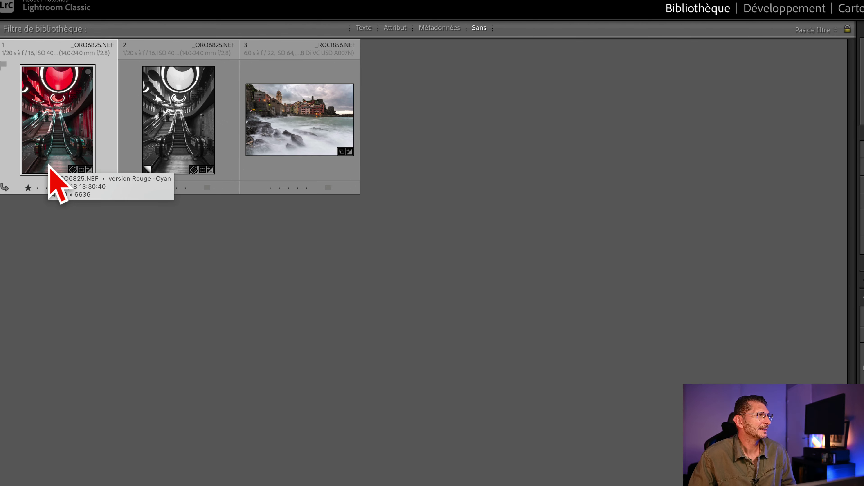
key(super+z)
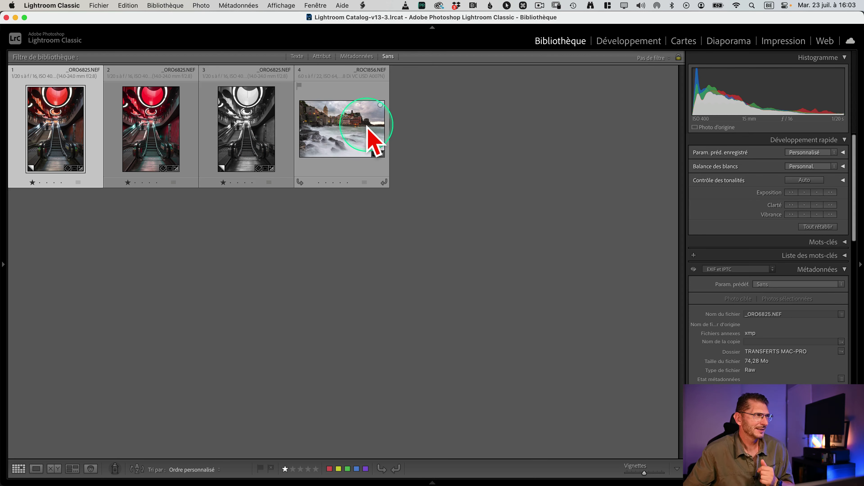
- Open the coastal village photo _ROC1856.NEF in the Develop module with the photo info hidden and the adjustment panel shown
click(355, 125)
double_click(355, 125)
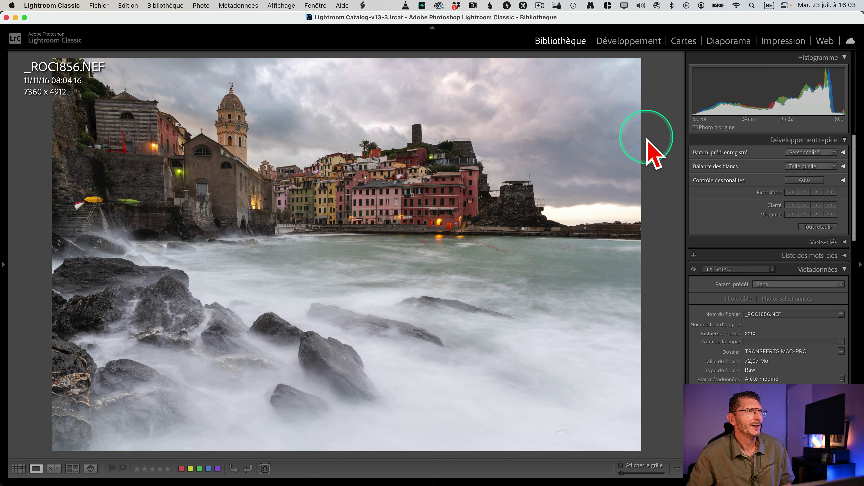
key(d)
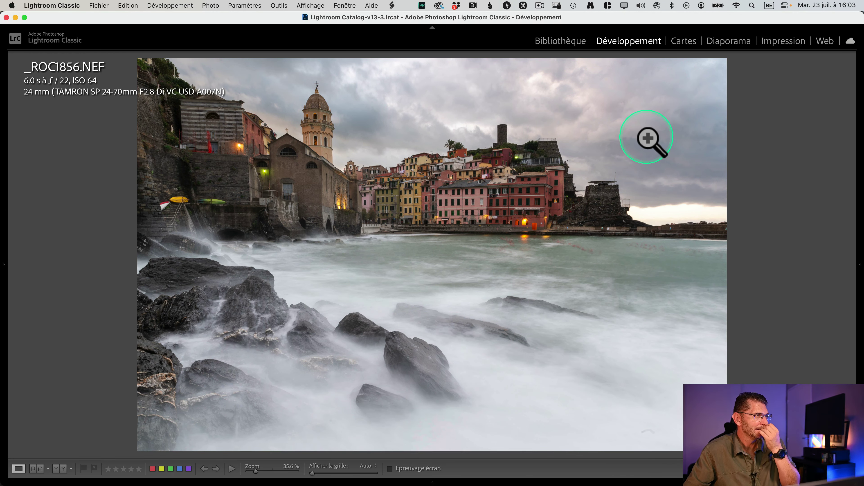
key(i)
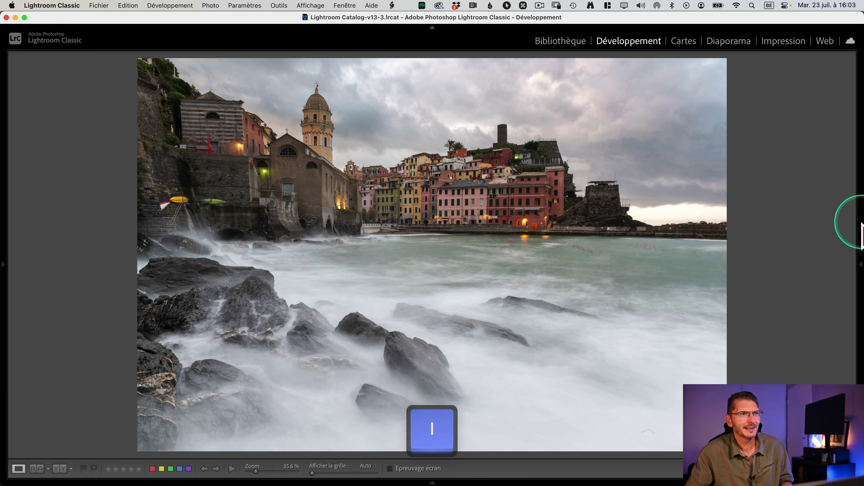
click(861, 265)
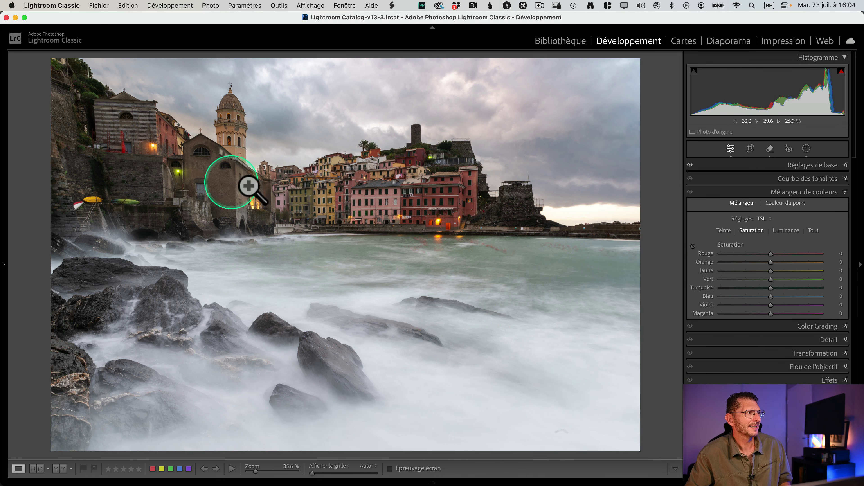
- Create a new sky selection mask on the coastal photo and invert it to cover everything except the sky
click(807, 148)
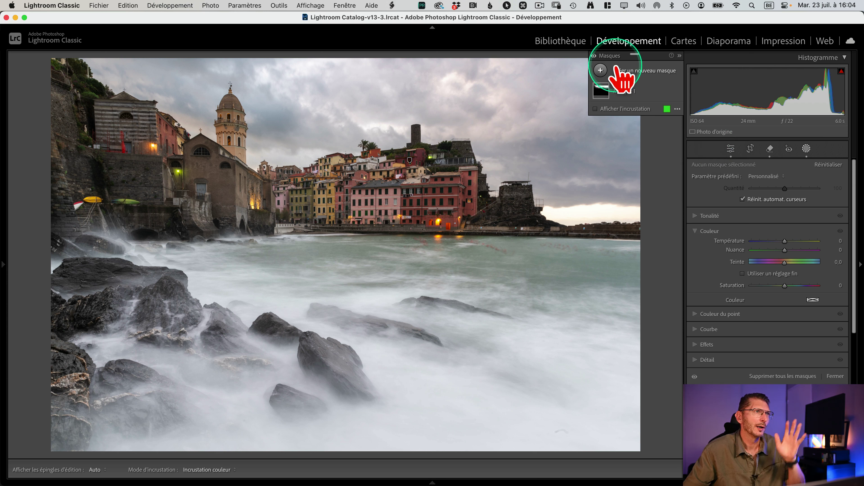
click(613, 71)
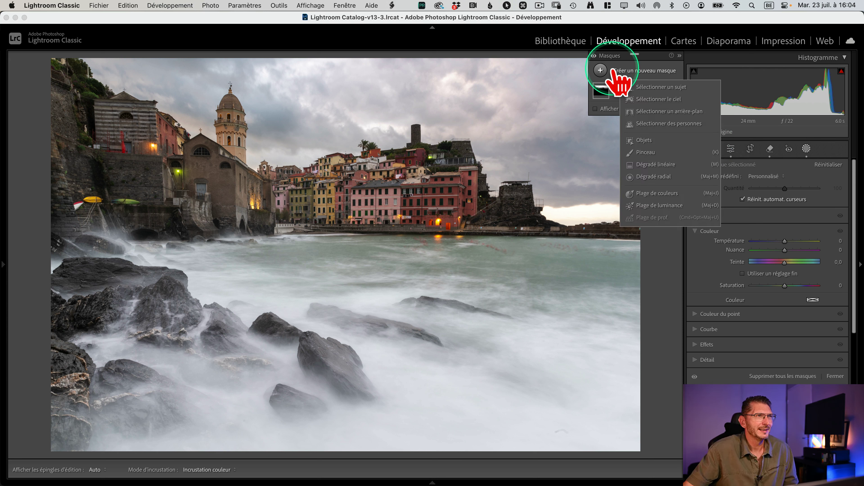
click(659, 101)
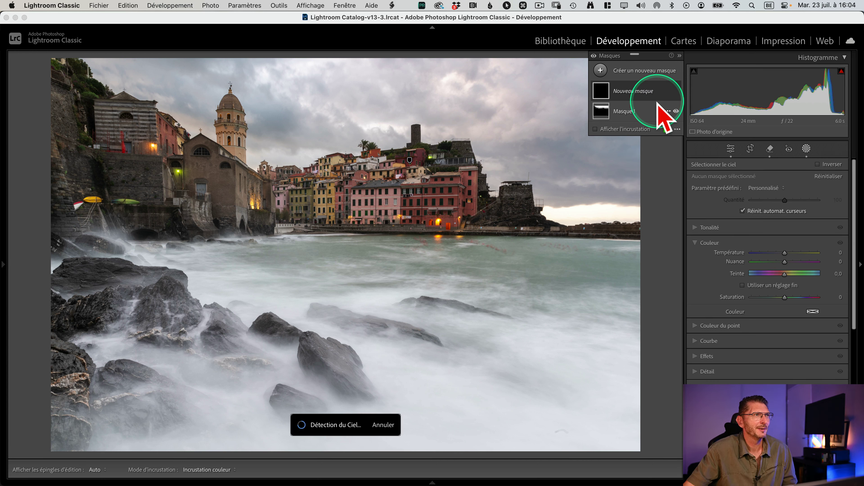
key(o)
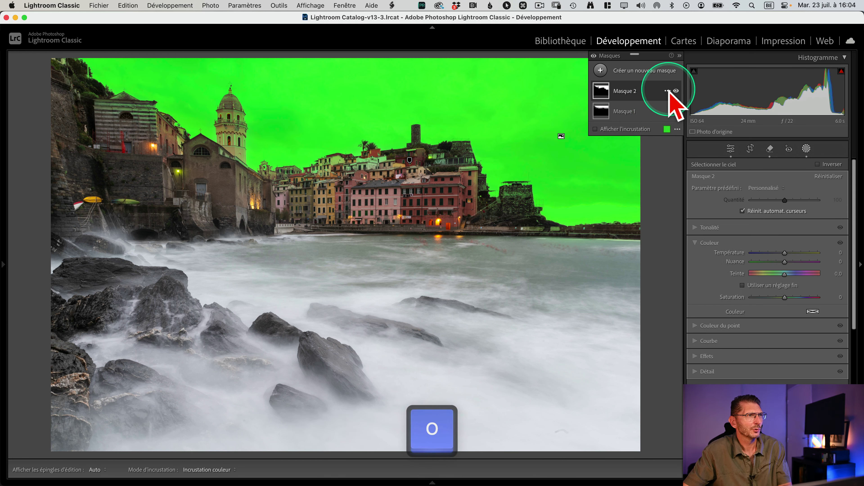
click(667, 91)
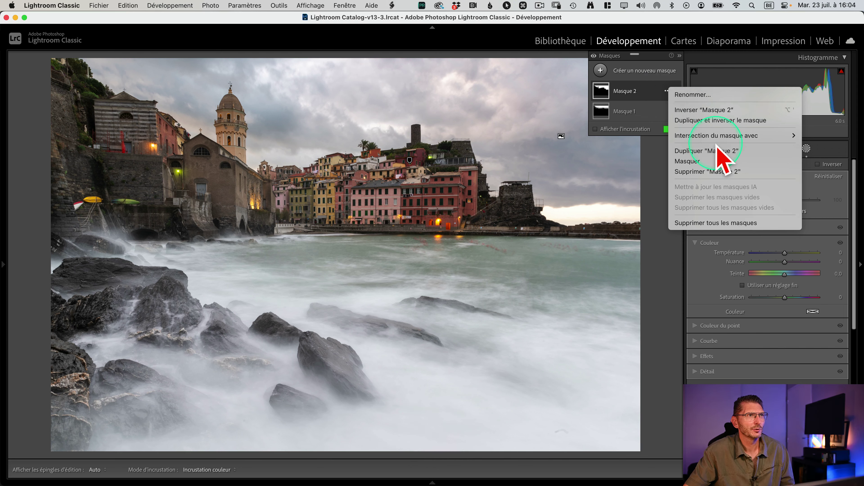
key(ctrl)
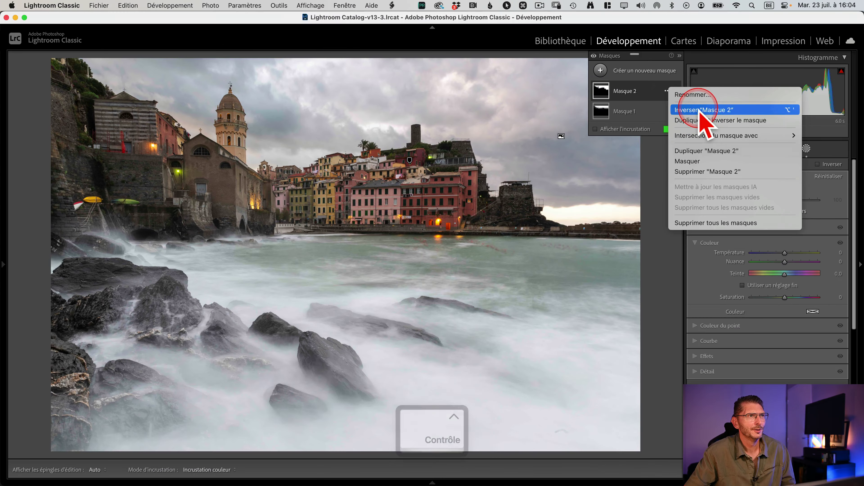
click(699, 110)
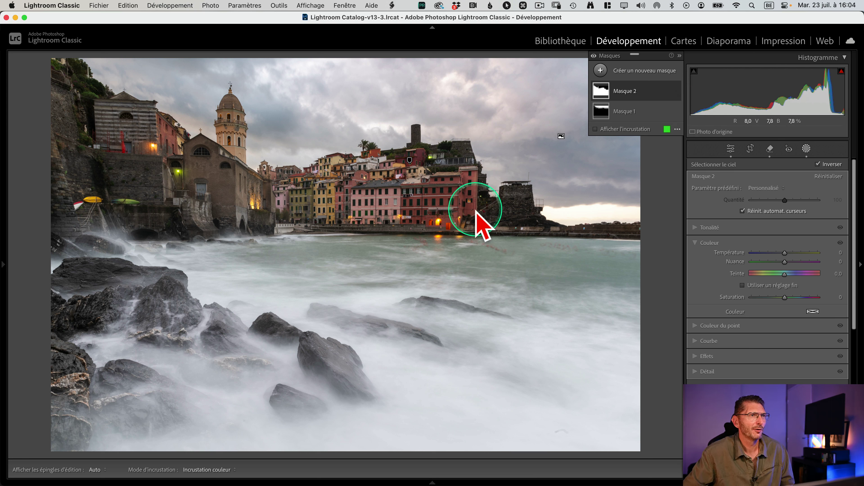
- Subtract a linear gradient over the water from Masque 2 and check the mask coverage with the overlay
click(652, 98)
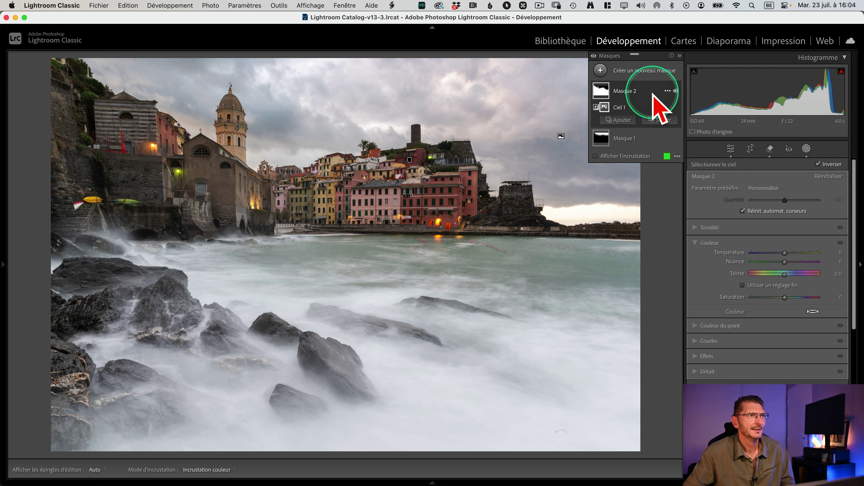
click(661, 120)
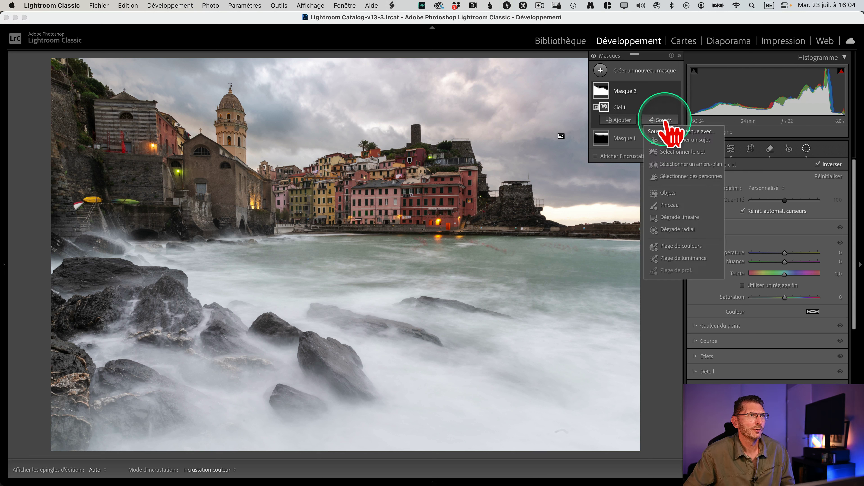
click(684, 229)
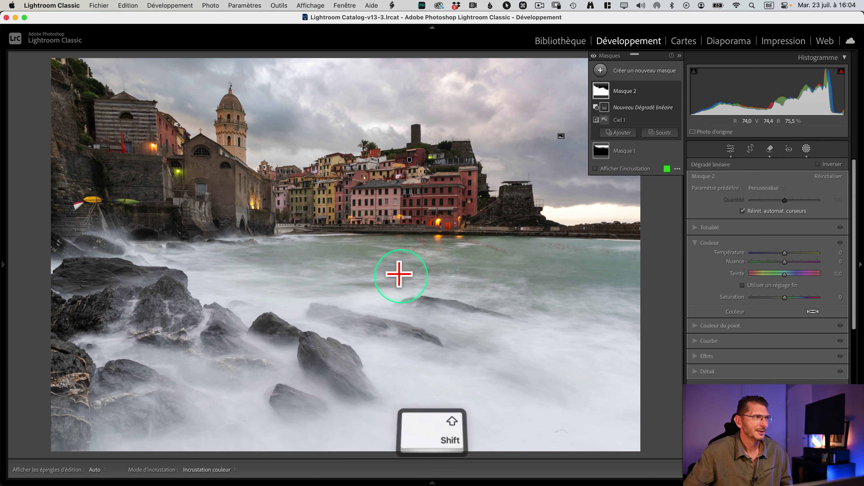
drag(399, 274, 396, 233)
key(o)
key(o)
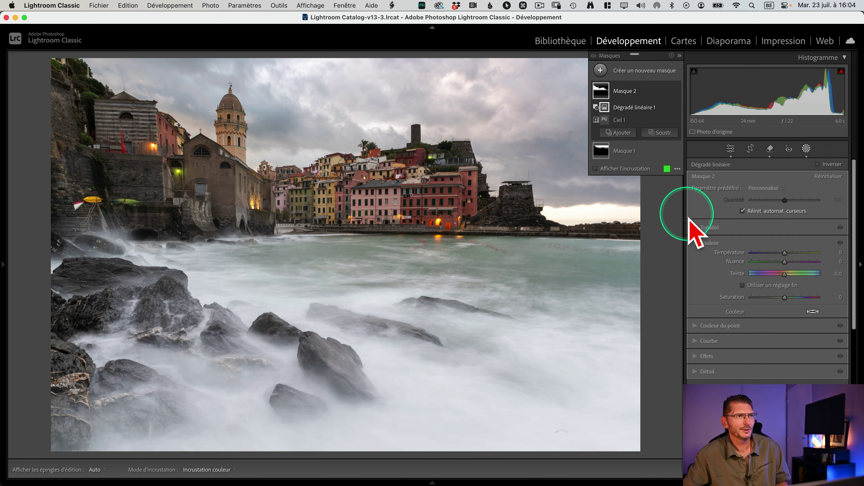
- Brighten the village through Masque 2 by setting its whites to 31 and exposure to 0.40
click(731, 227)
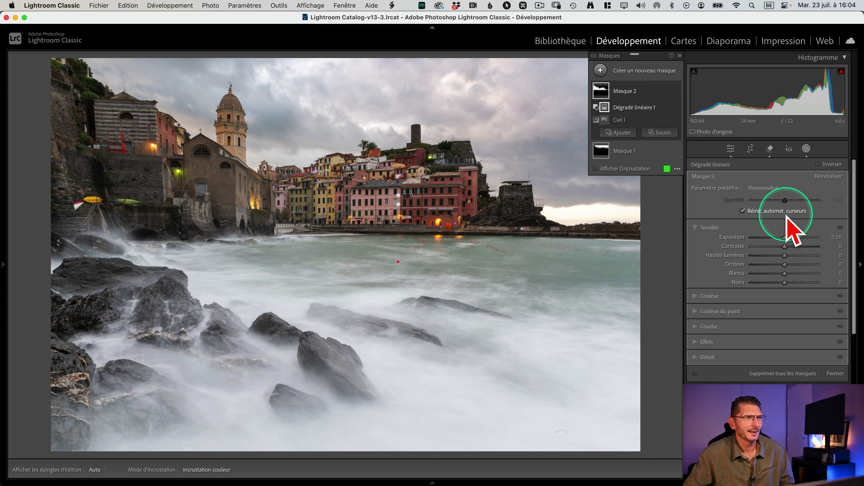
drag(785, 274, 794, 273)
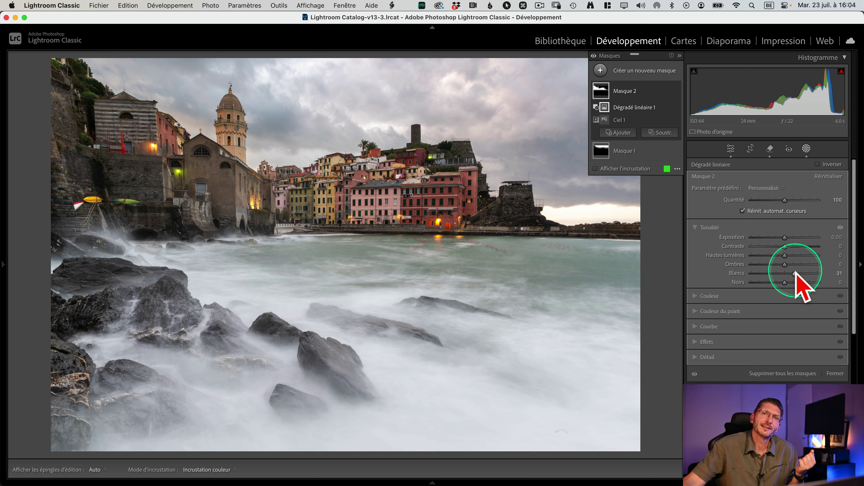
drag(785, 238, 787, 237)
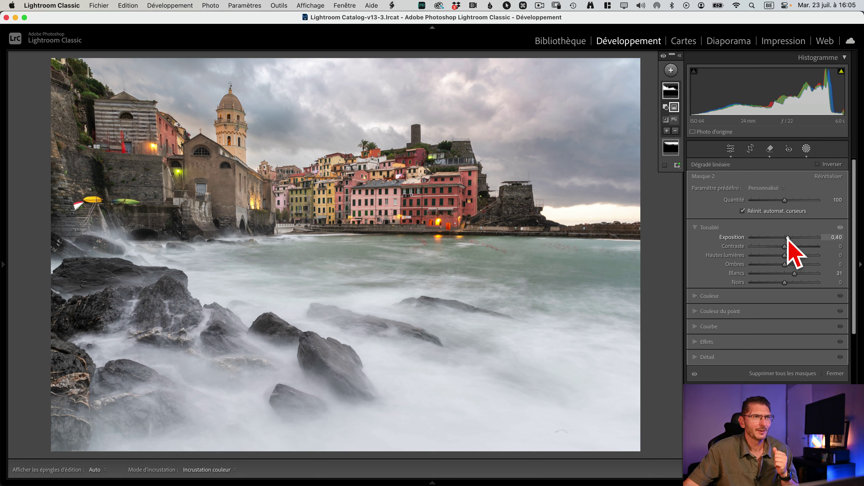
double_click(788, 238)
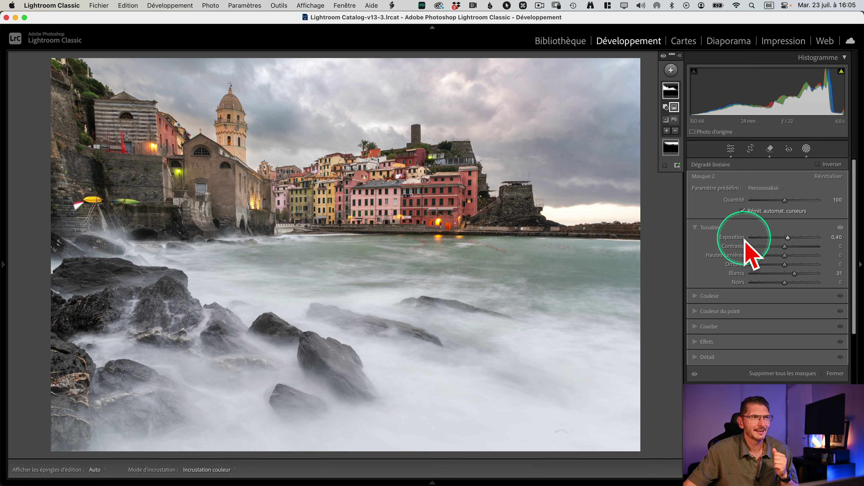
- Compare the photo with and without Masque 2 by toggling the mask's visibility
click(678, 56)
click(676, 91)
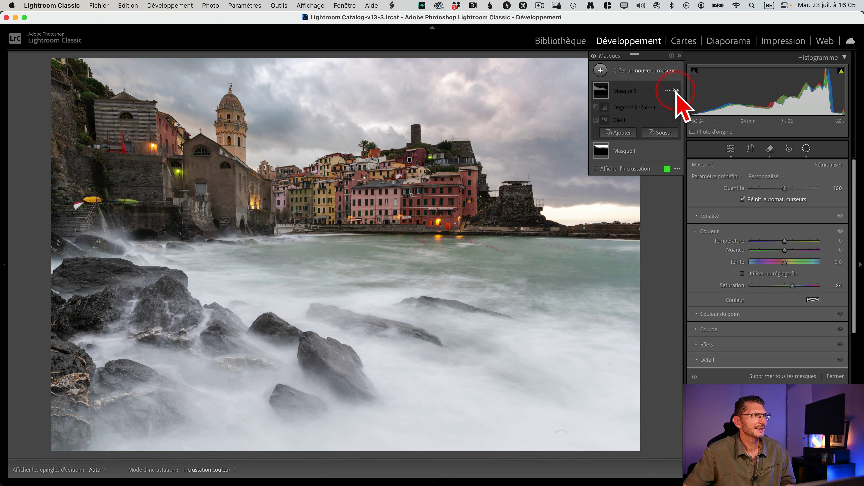
click(676, 91)
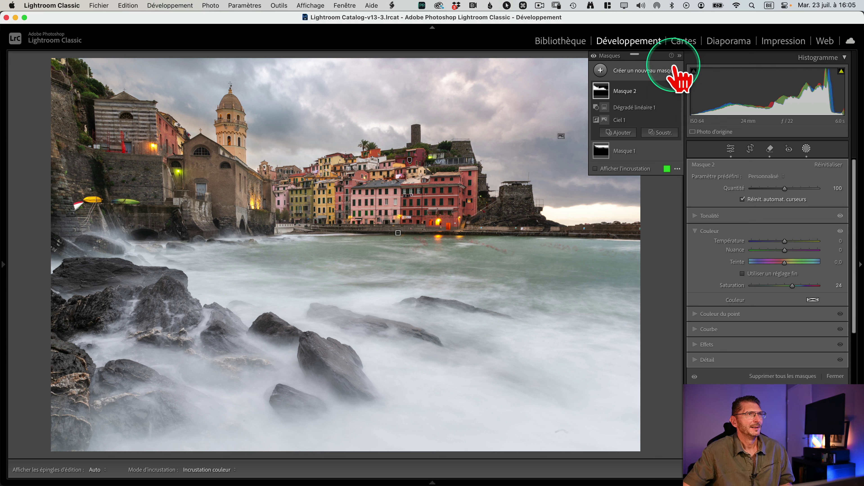
click(680, 55)
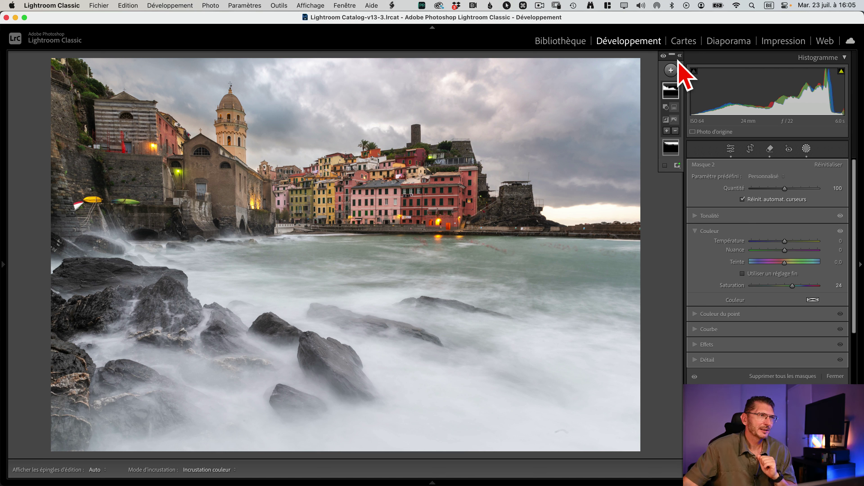
- Create a virtual copy of the masked coastal photo and close the masking tools
right_click(388, 160)
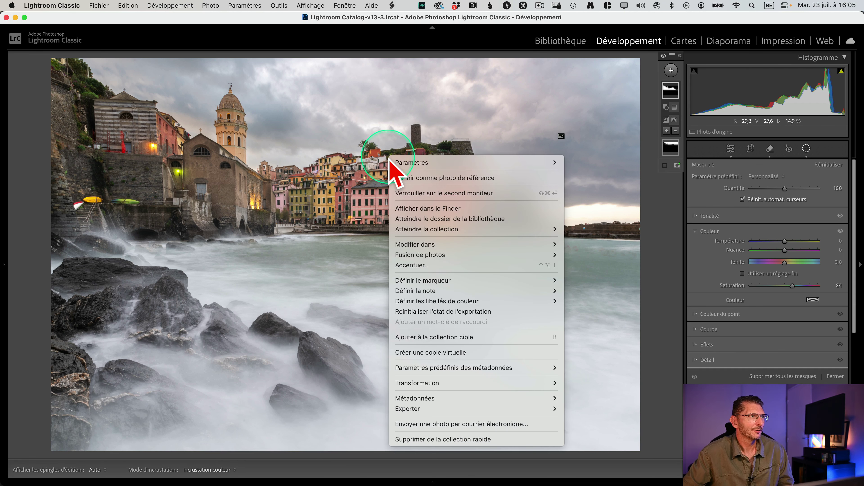
click(439, 354)
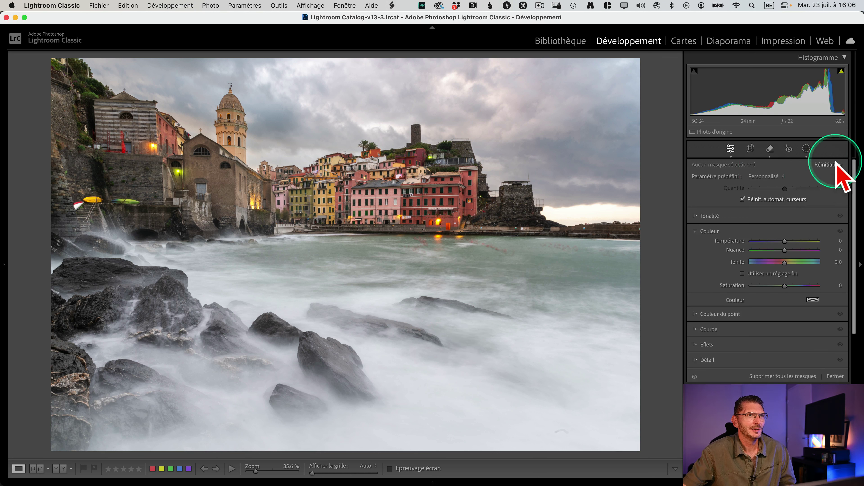
click(806, 149)
key(i)
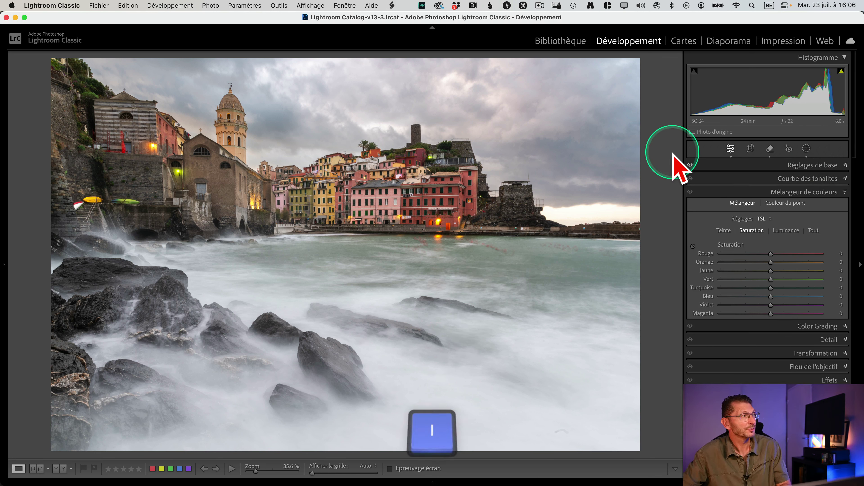
- Display the photo's info overlay and raise Masque 2's amount (Quantité) to 150 on the first virtual copy
key(i)
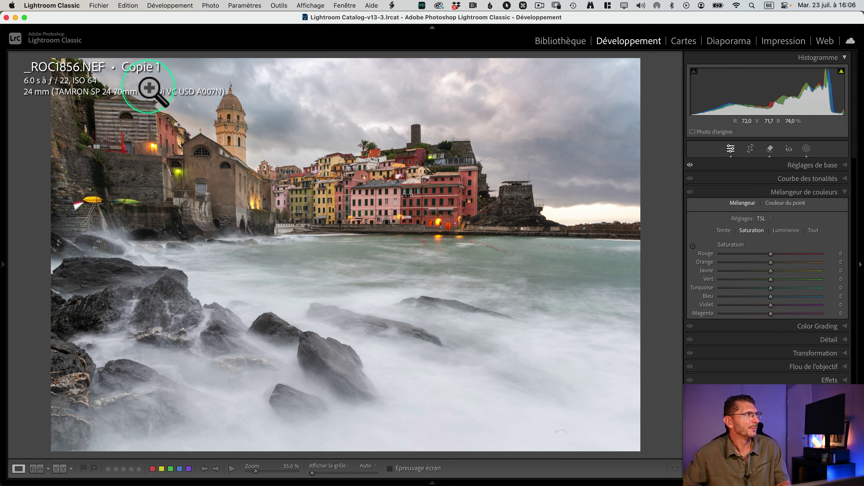
click(806, 149)
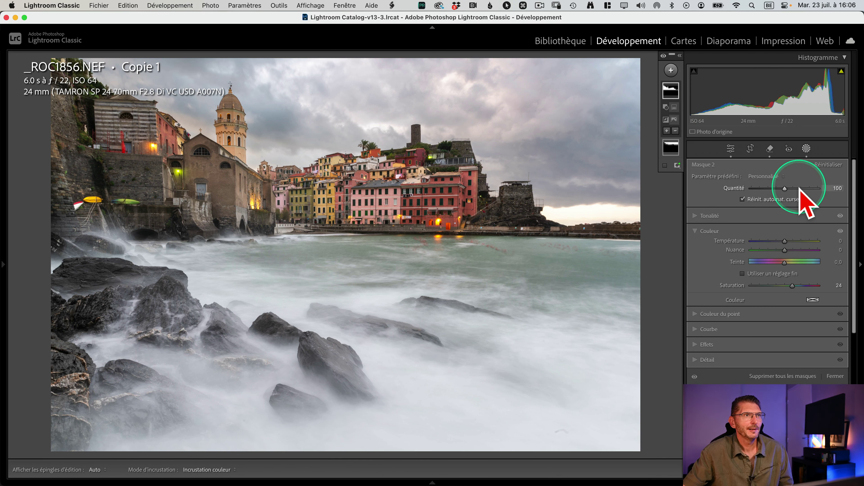
key(ctrl)
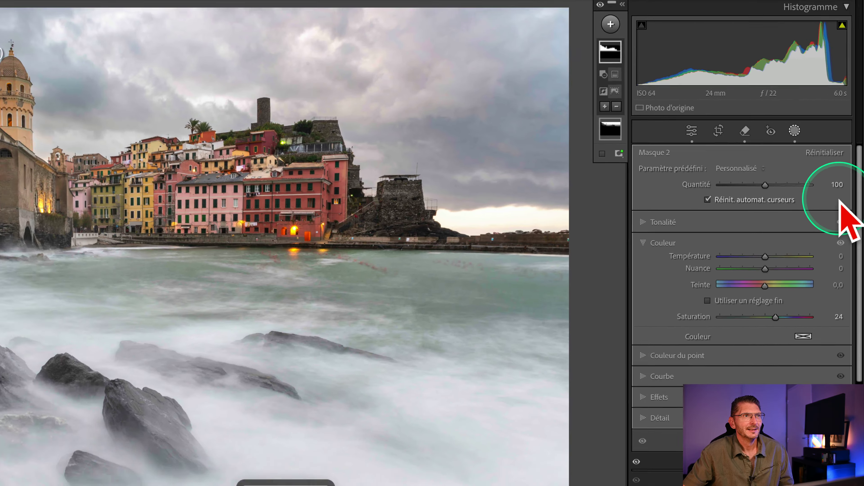
drag(765, 185, 801, 189)
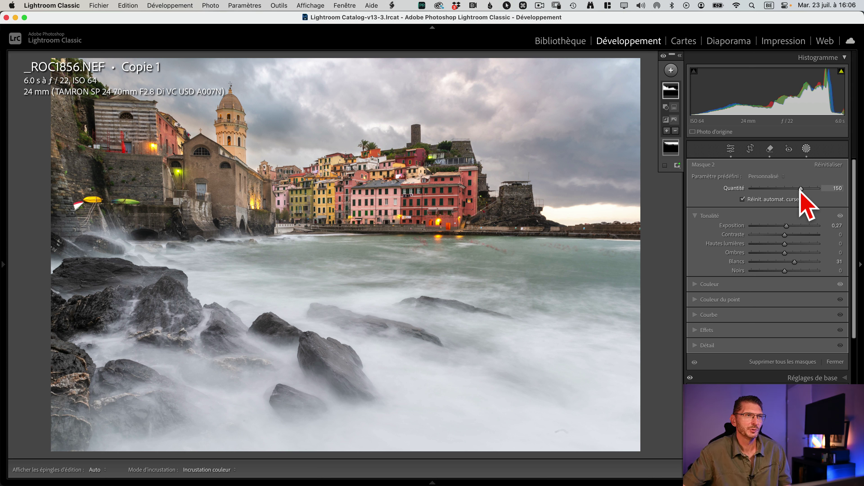
click(793, 190)
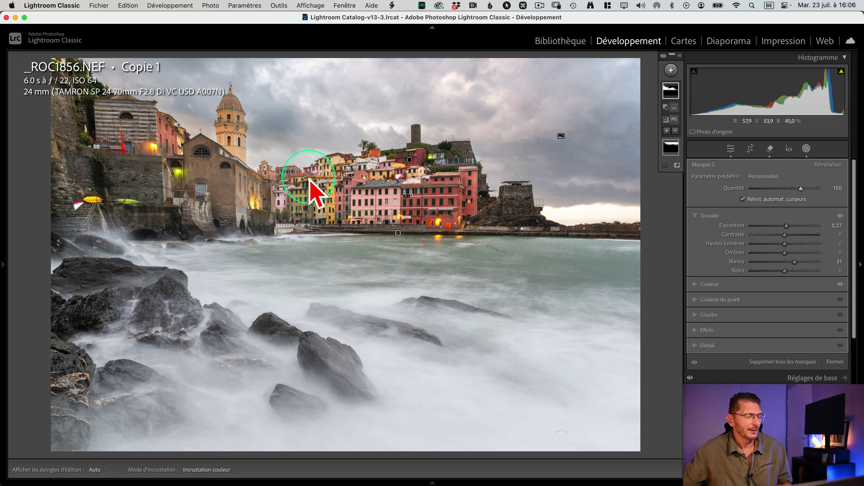
- Create a second virtual copy from the coastal photo's first copy
key(super)
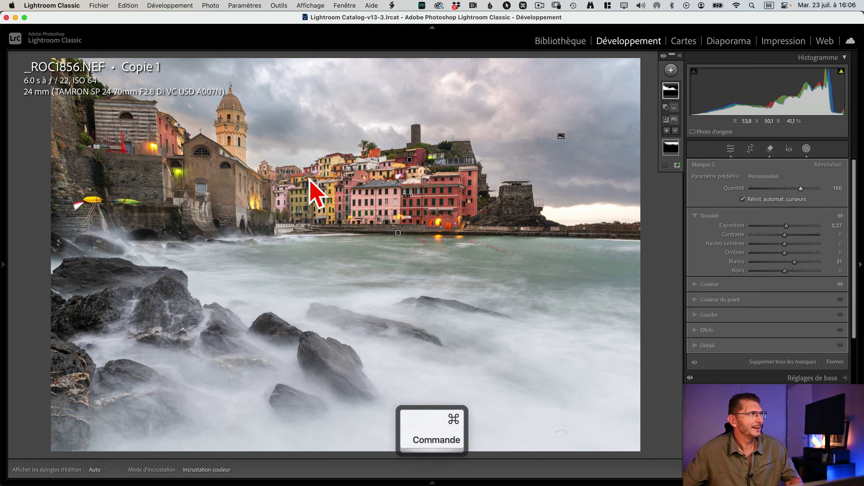
right_click(298, 218)
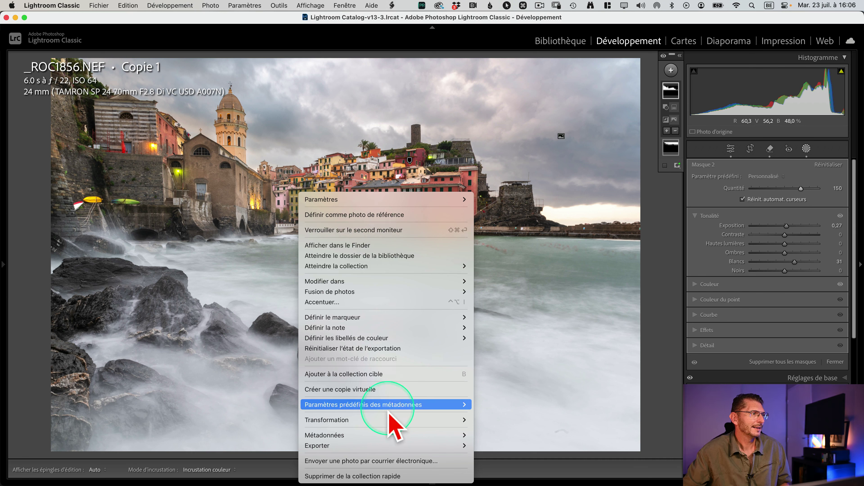
click(386, 389)
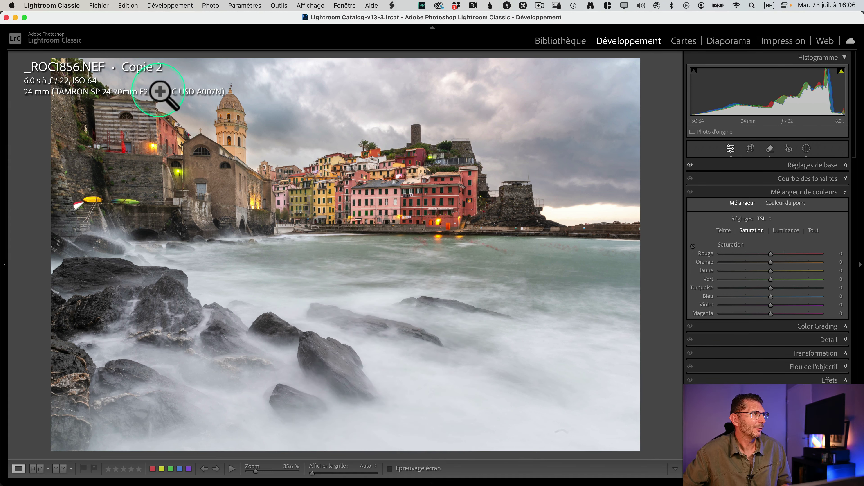
- Set Masque 2's amount (Quantité) to 50 on the second virtual copy
key(ctrl)
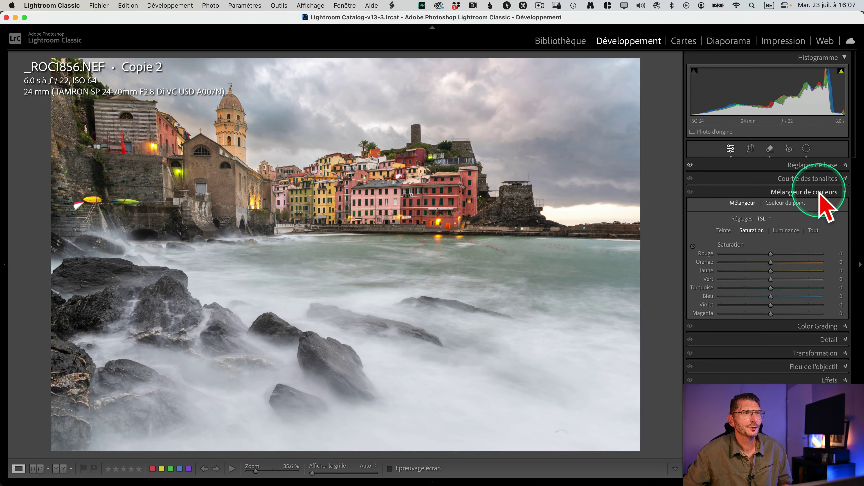
click(806, 148)
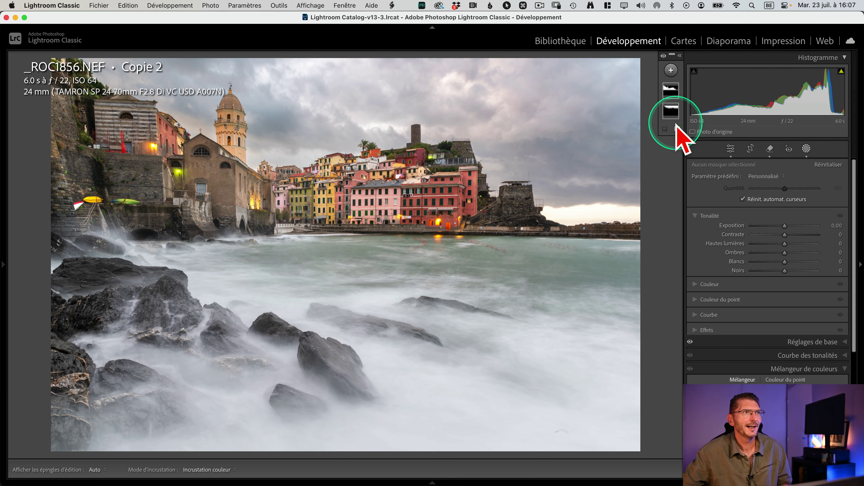
click(672, 91)
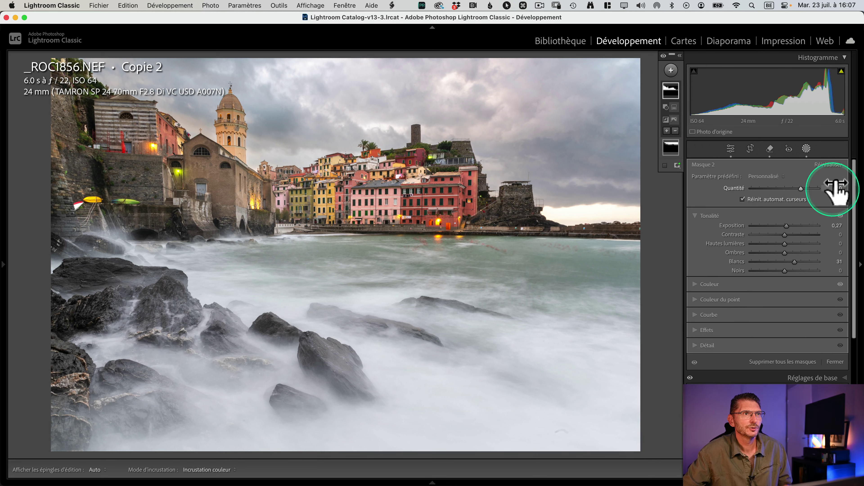
click(837, 188)
key(ctrl)
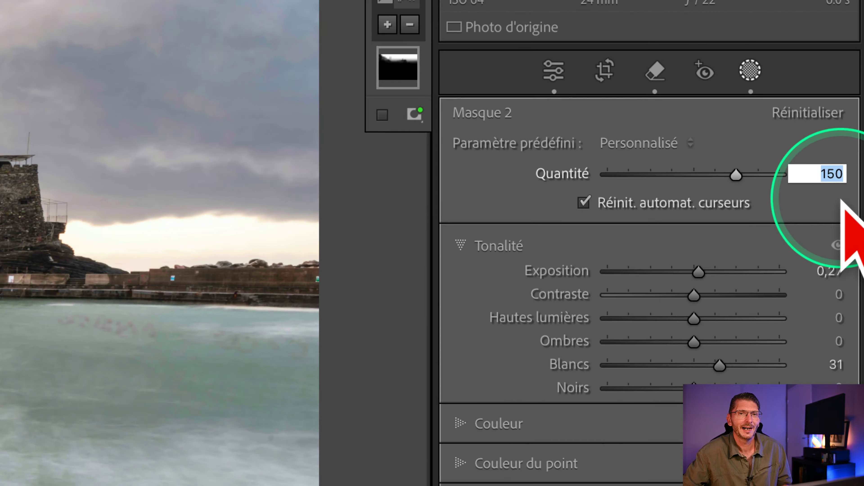
text(5)
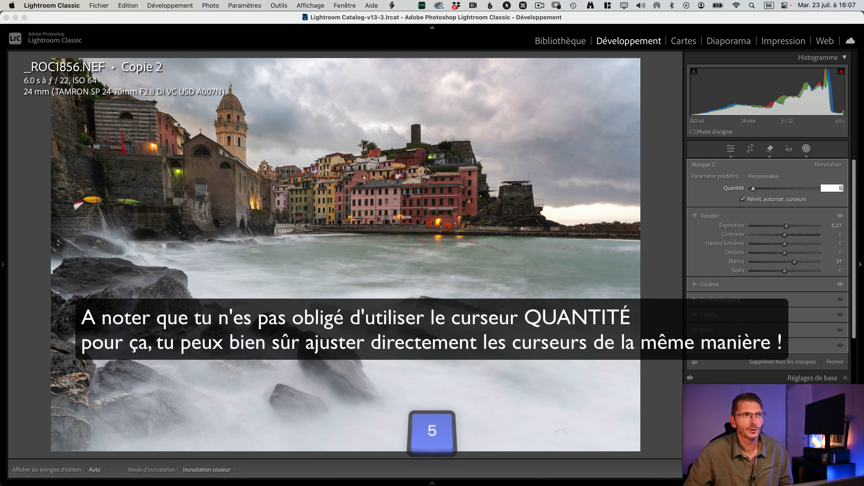
text(0)
key(Return)
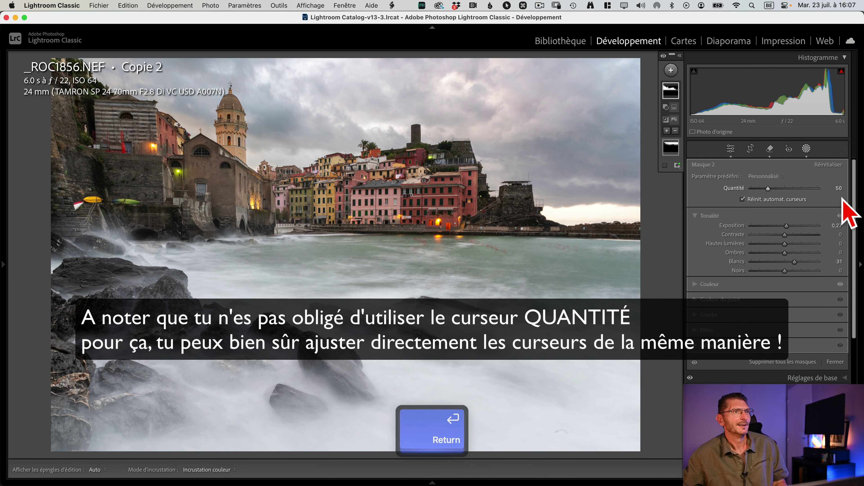
- Place the original coastal photo beside its two copies in the library grid and show all three together in Survey view with the side panel hidden
key(g)
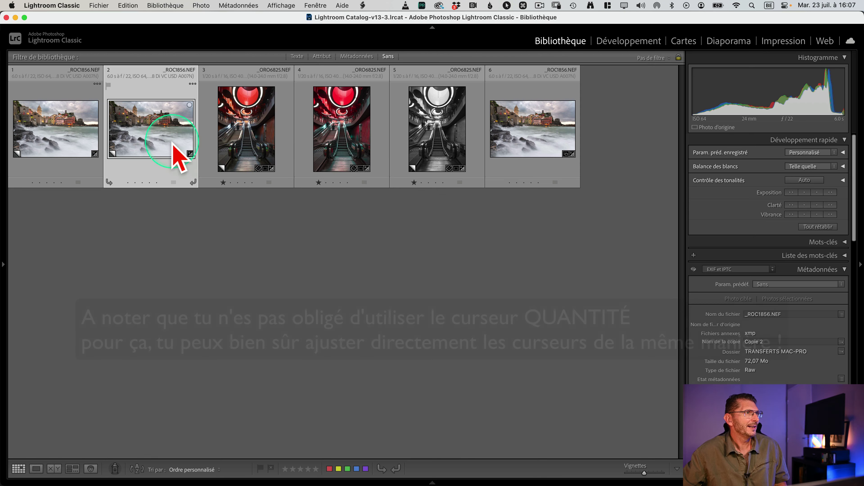
drag(530, 125, 201, 136)
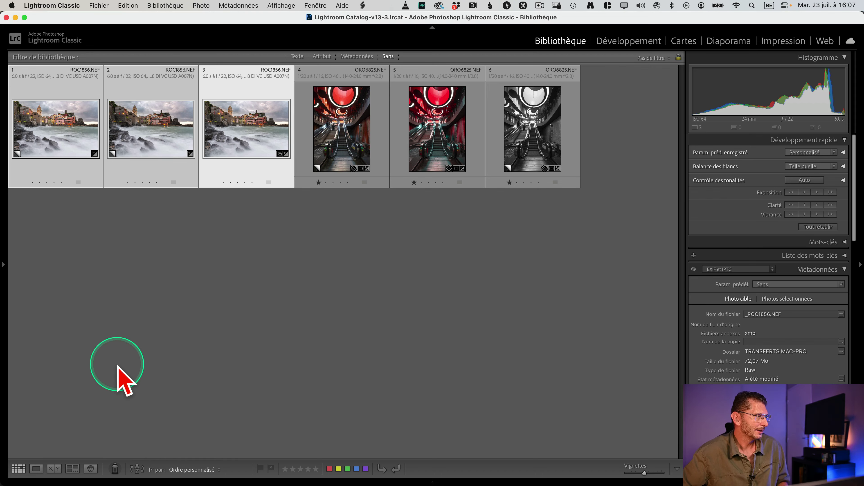
mouse_move(72, 483)
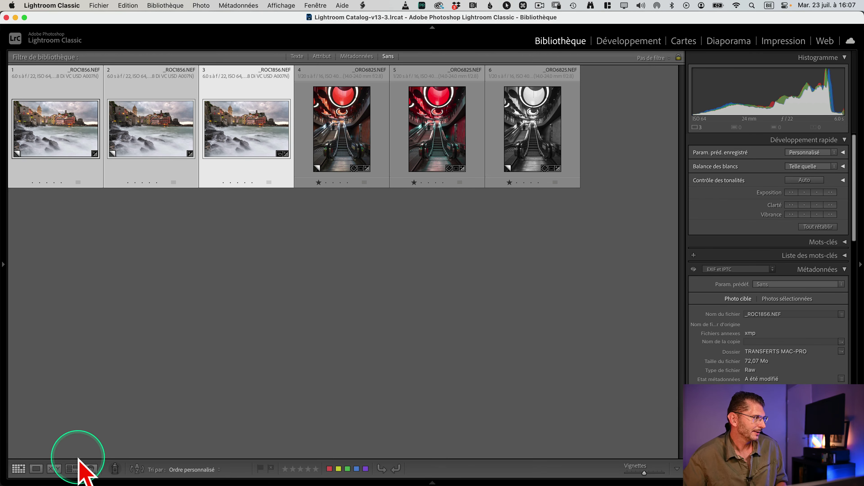
key(ctrl)
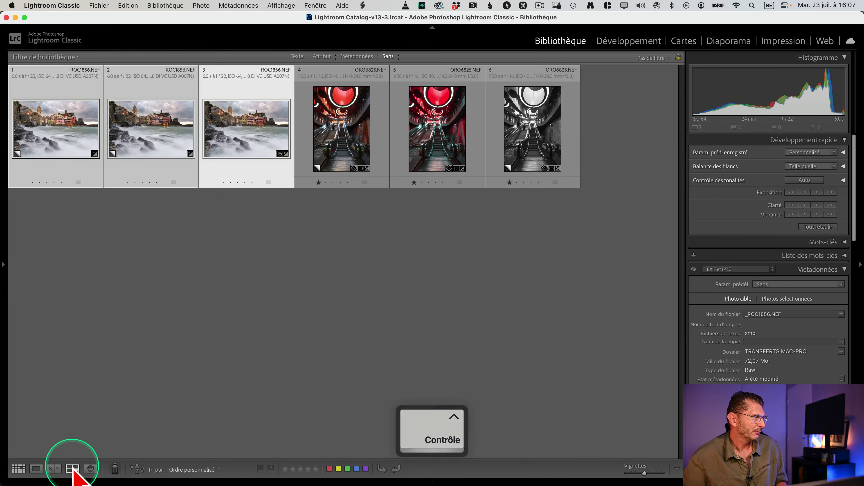
click(72, 471)
click(861, 264)
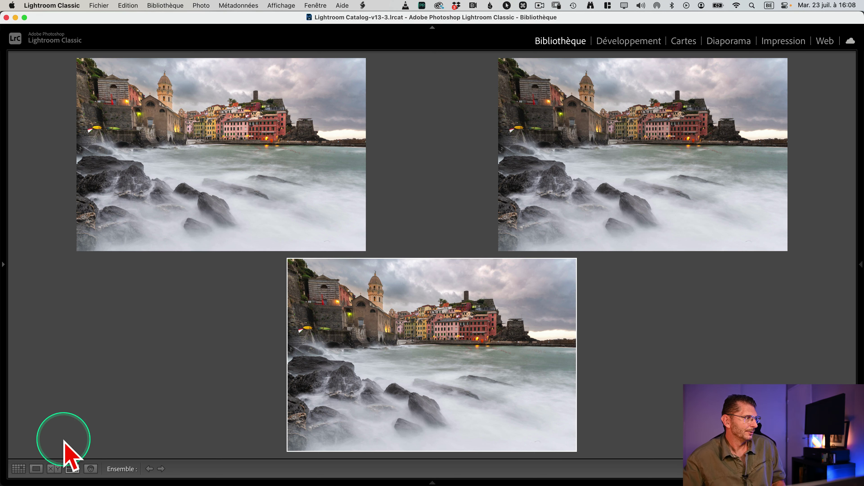
- Compare the original coastal photo side by side with each of its two virtual copies, and return to Survey view
key(ctrl)
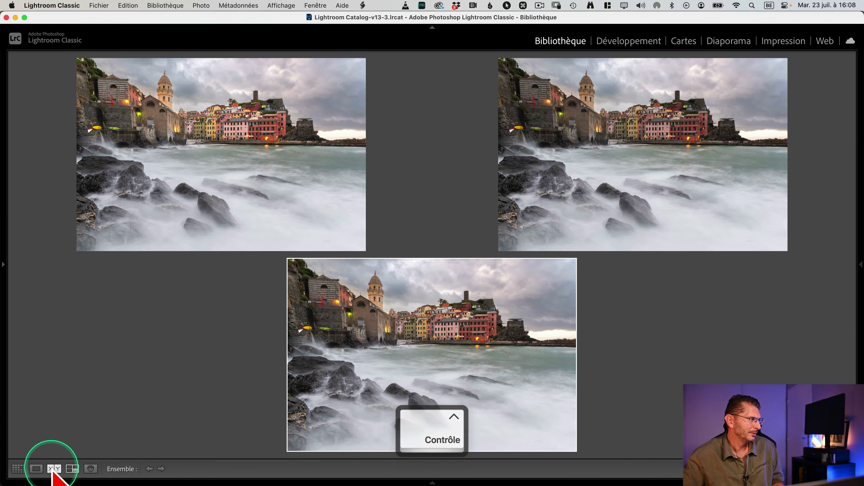
click(53, 470)
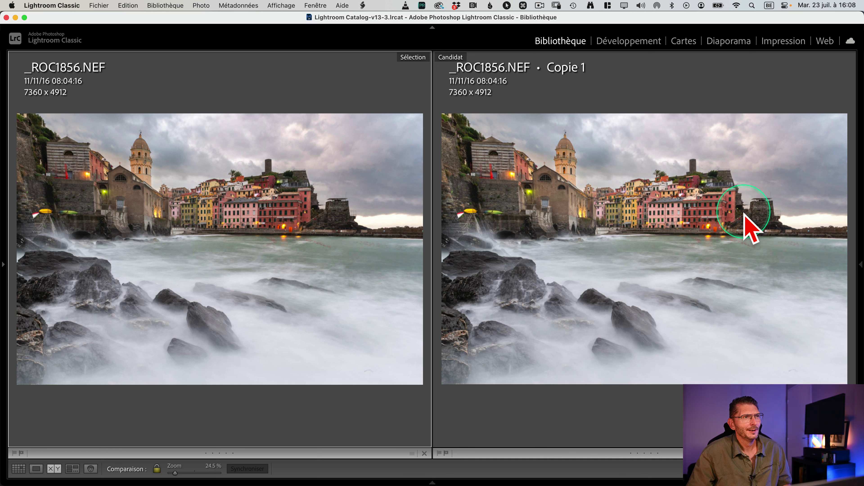
key(Right)
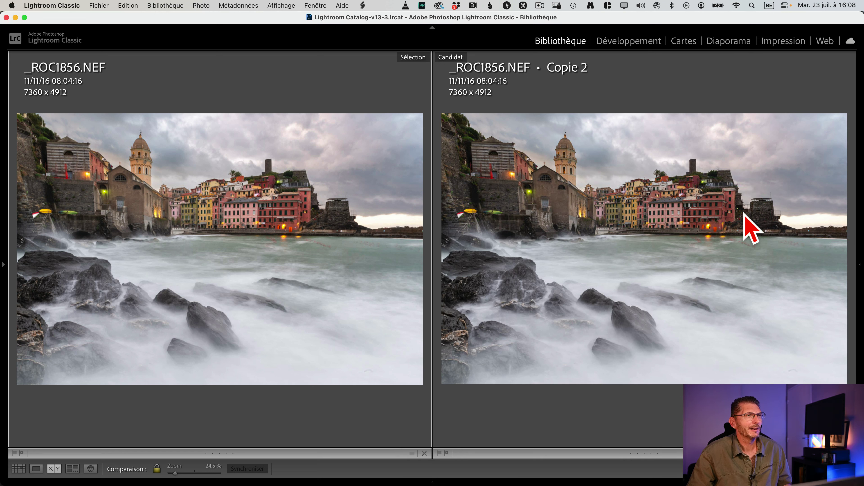
key(Left)
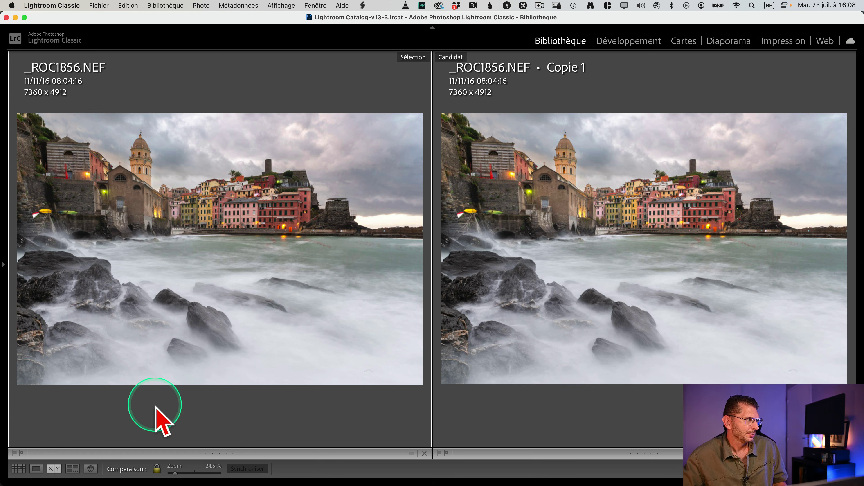
click(72, 469)
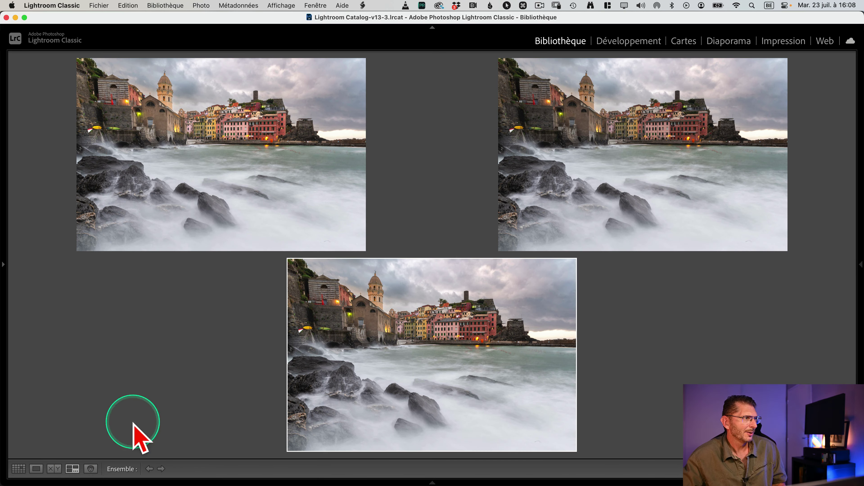